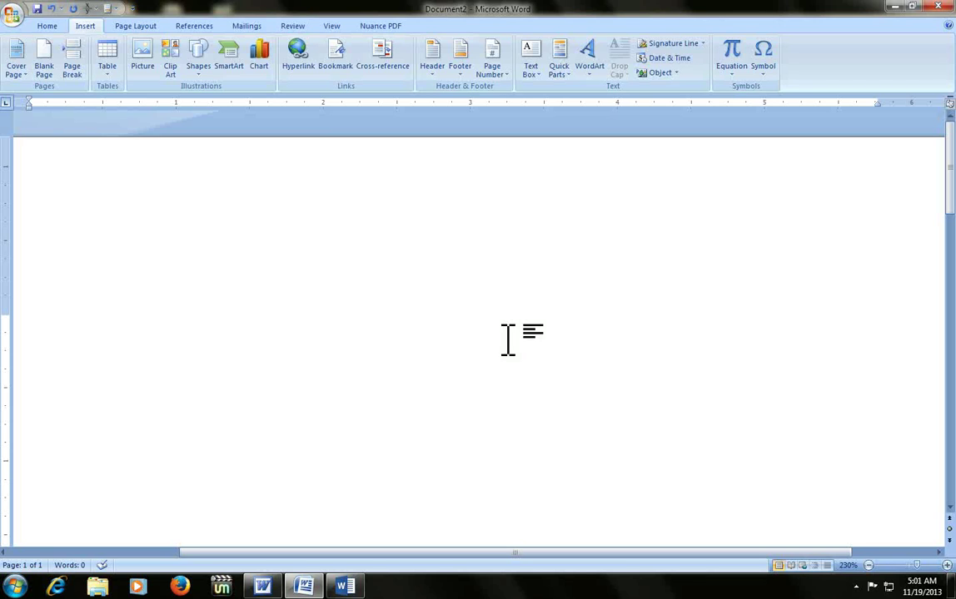
On a new line, insert a blank built-in equation holding tdd and a d-over-d fraction
key("Return")
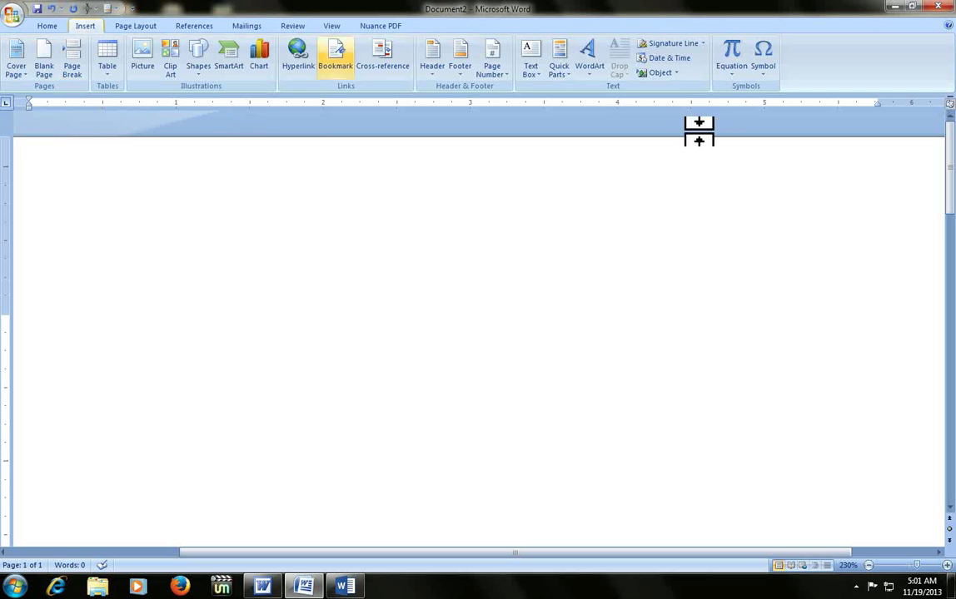
left_click(732, 70)
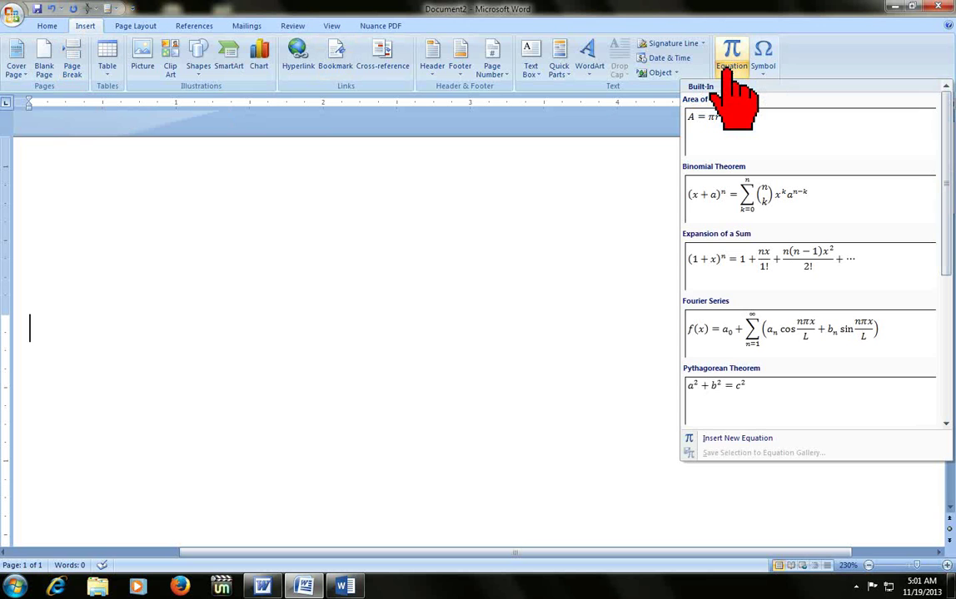
left_click(716, 437)
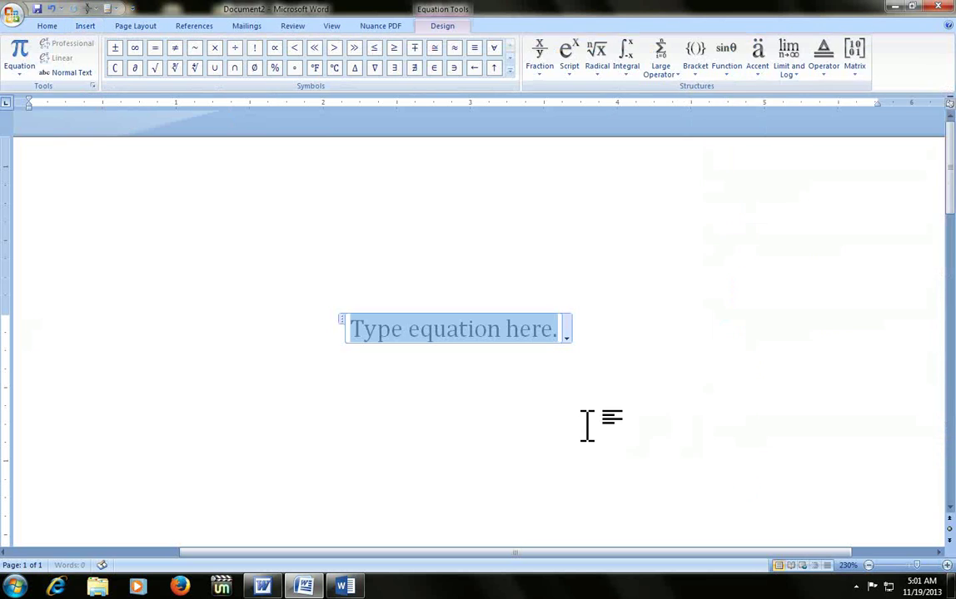
type("t")
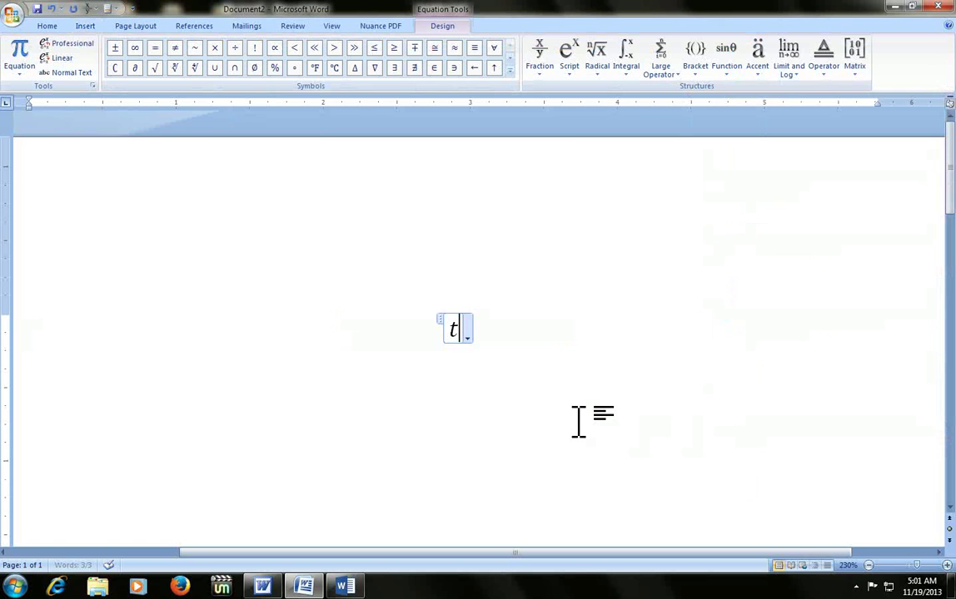
type("dd")
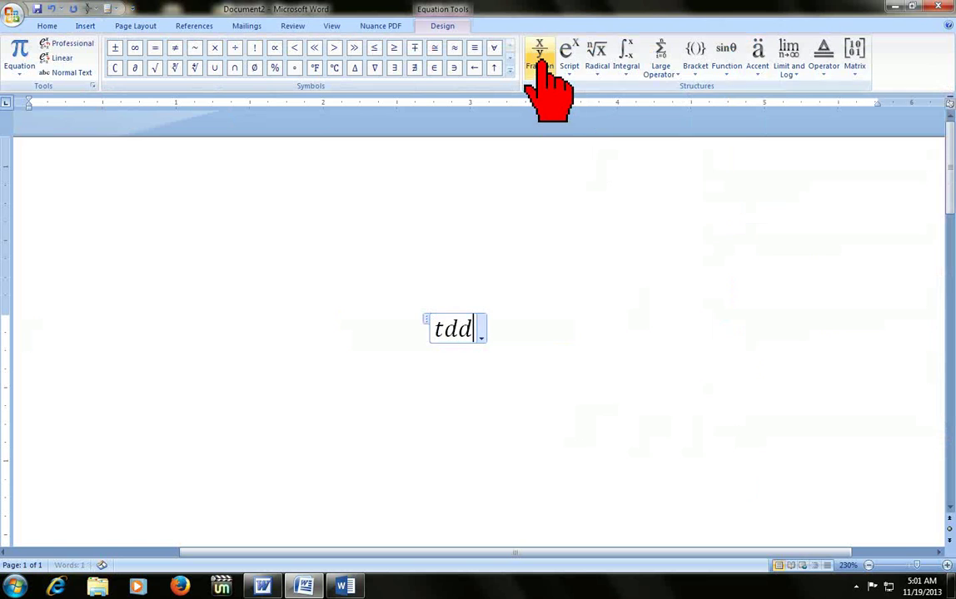
left_click(539, 54)
left_click(545, 135)
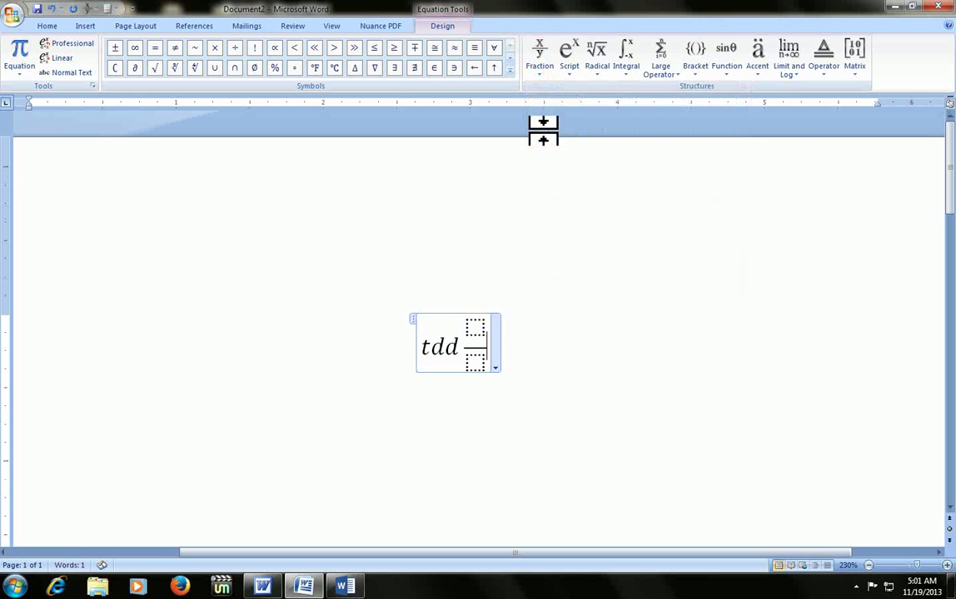
key("Left")
key("Up")
type("d")
key("Down")
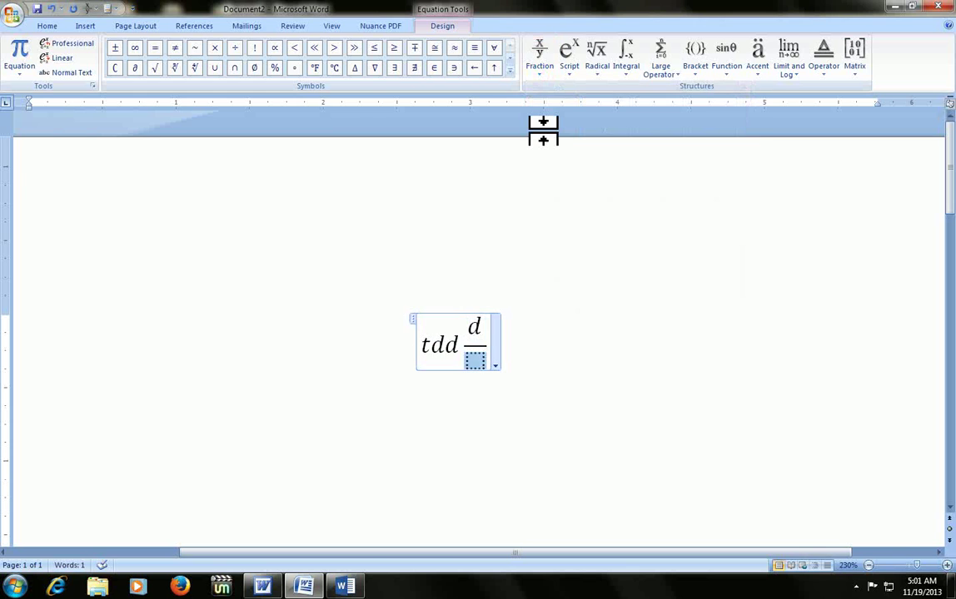
type("d")
left_click(641, 256)
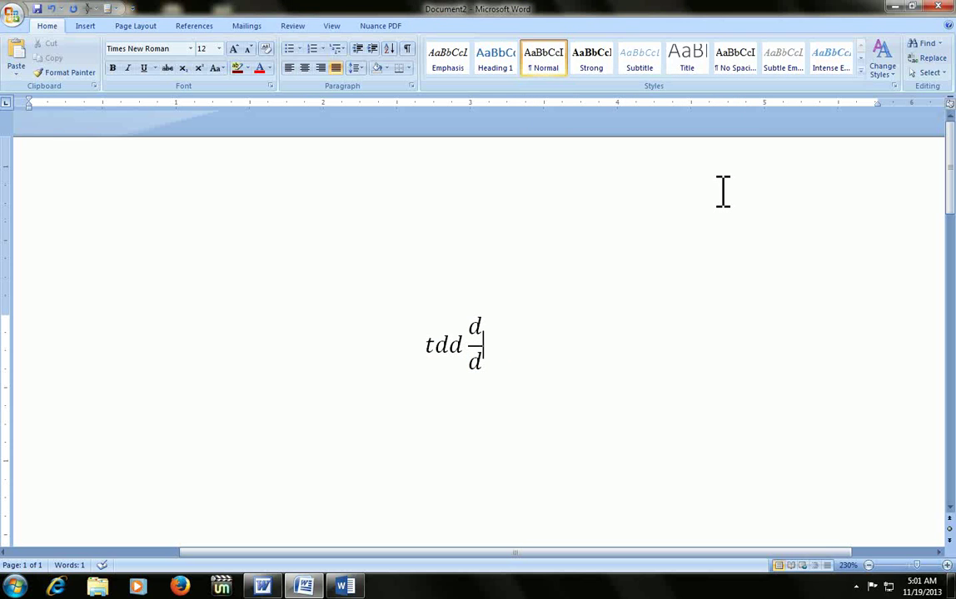
Select the test equation and delete it
key("shift+Left")
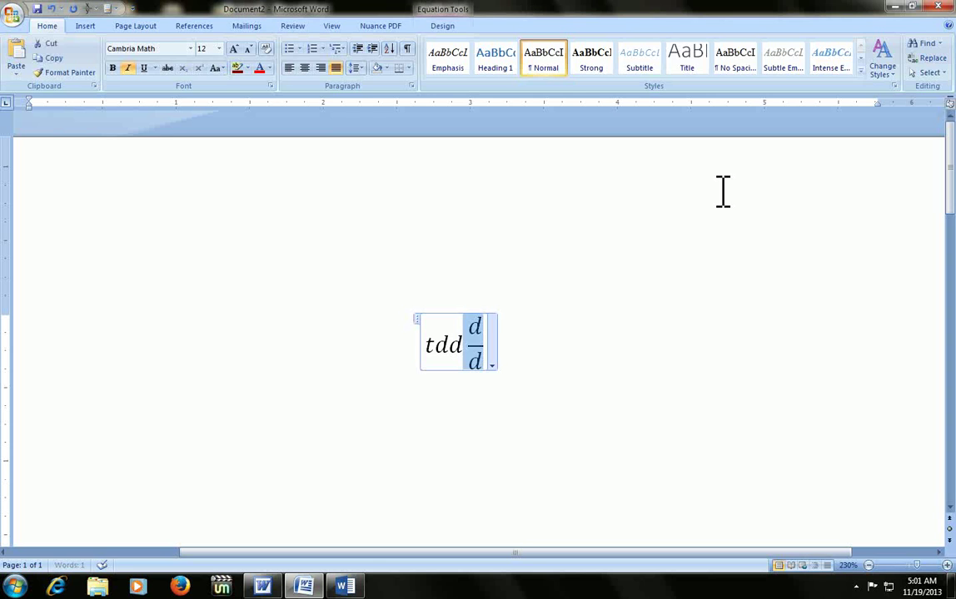
left_click(664, 254)
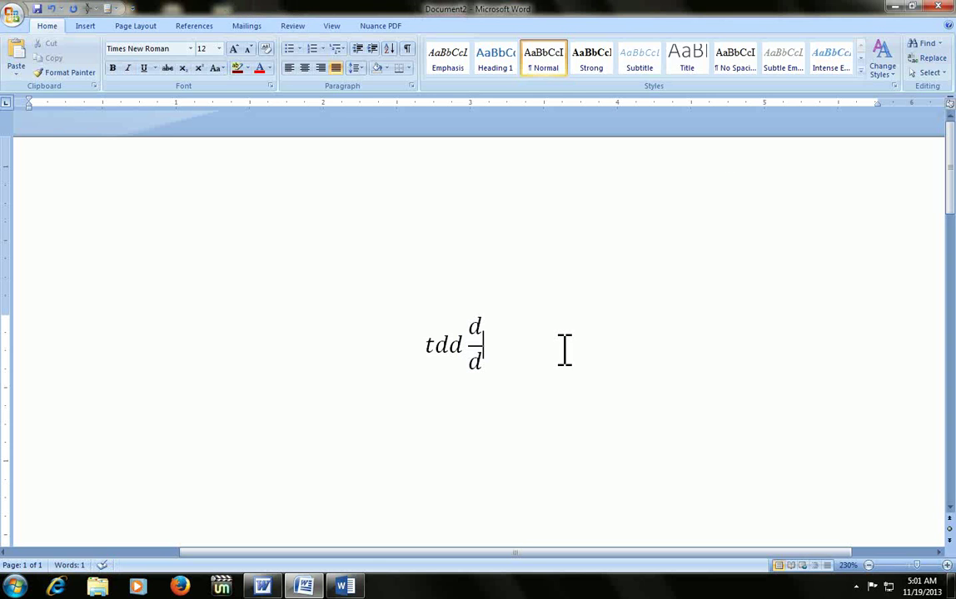
key("shift+Home")
key("Delete")
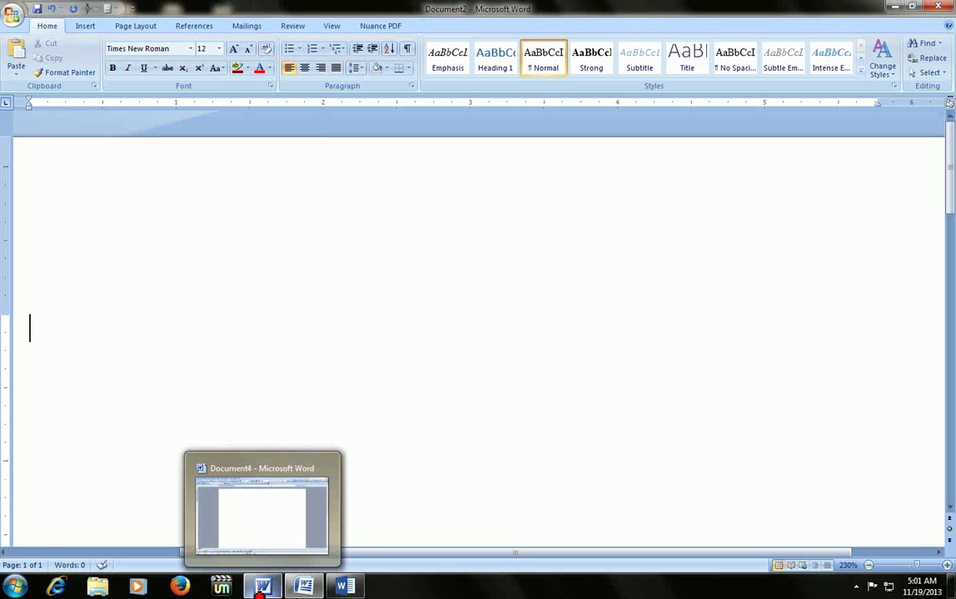
In Word 2003, open the Customize Keyboard settings and browse the Insert category commands
left_click(261, 590)
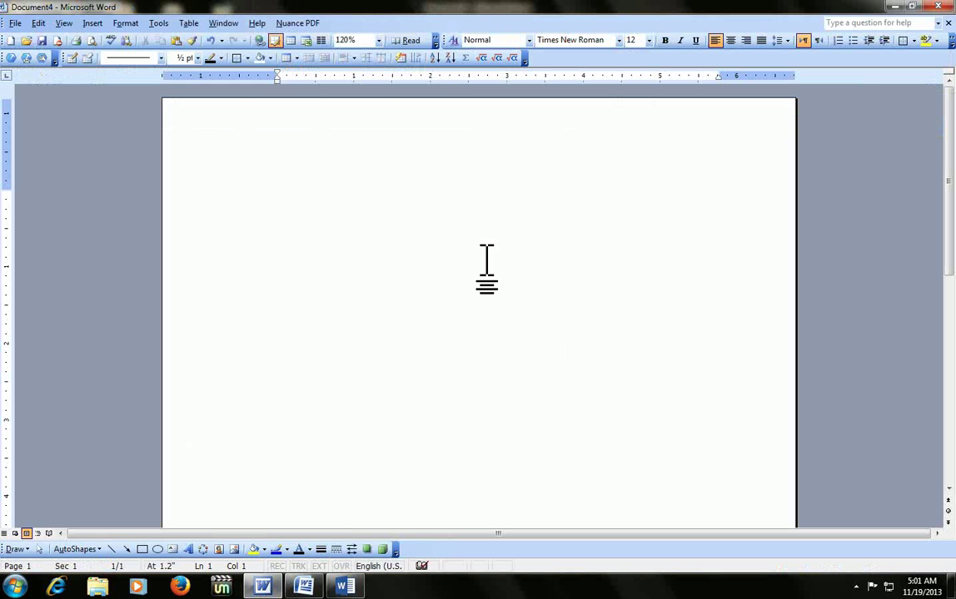
right_click(577, 58)
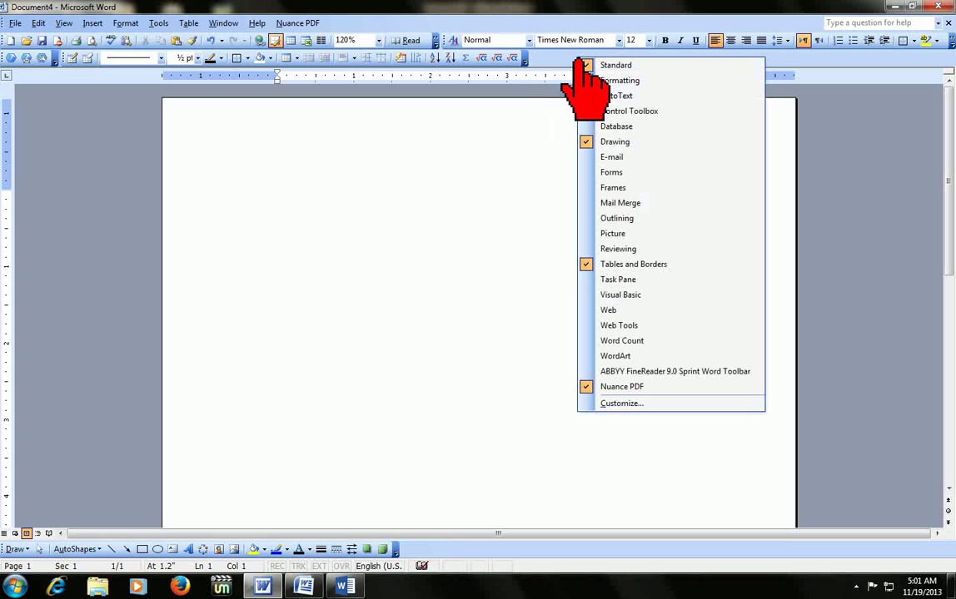
left_click(620, 403)
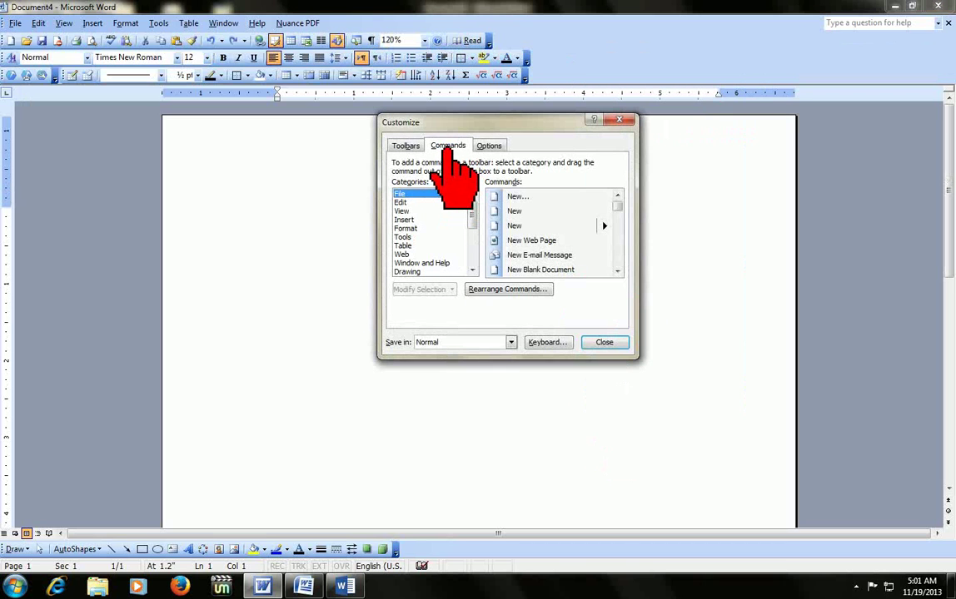
left_click(547, 342)
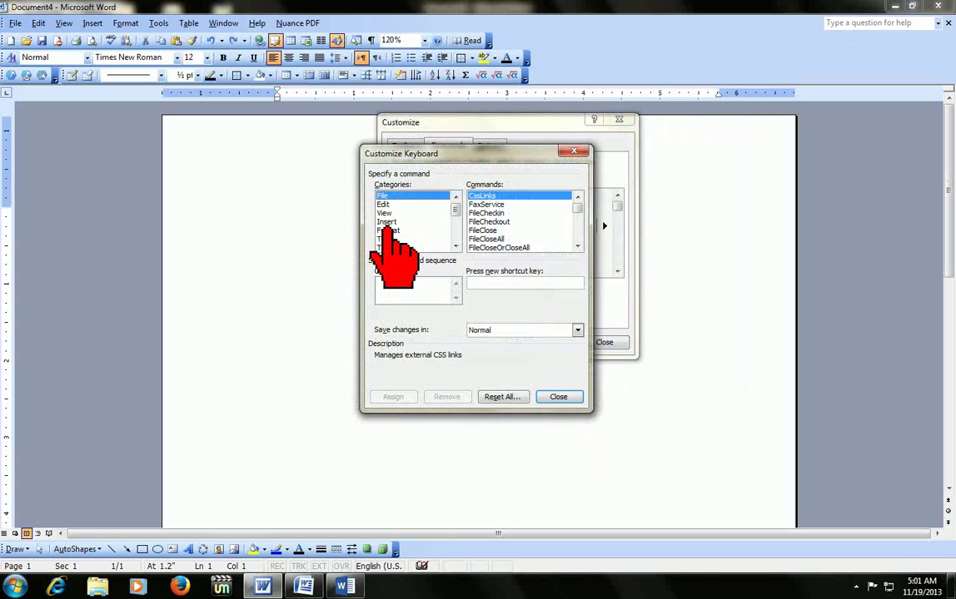
left_click(388, 223)
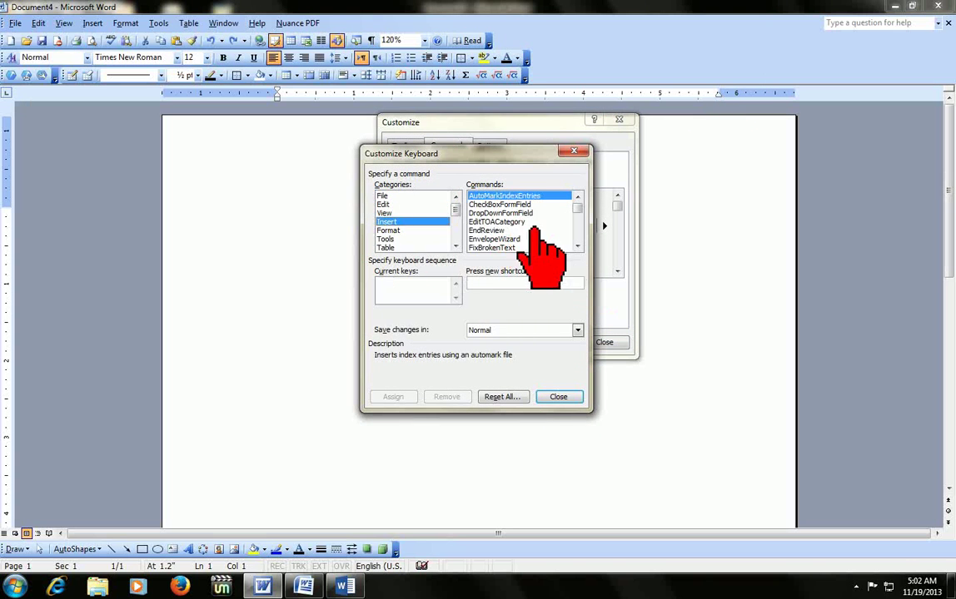
left_click(577, 246)
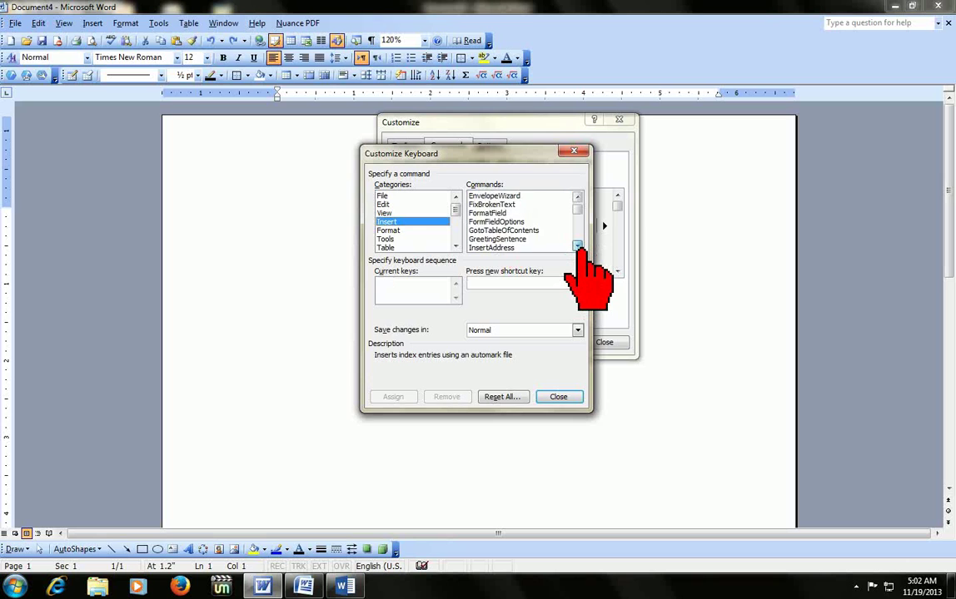
left_click(577, 246)
left_click(577, 246)
left_click(577, 247)
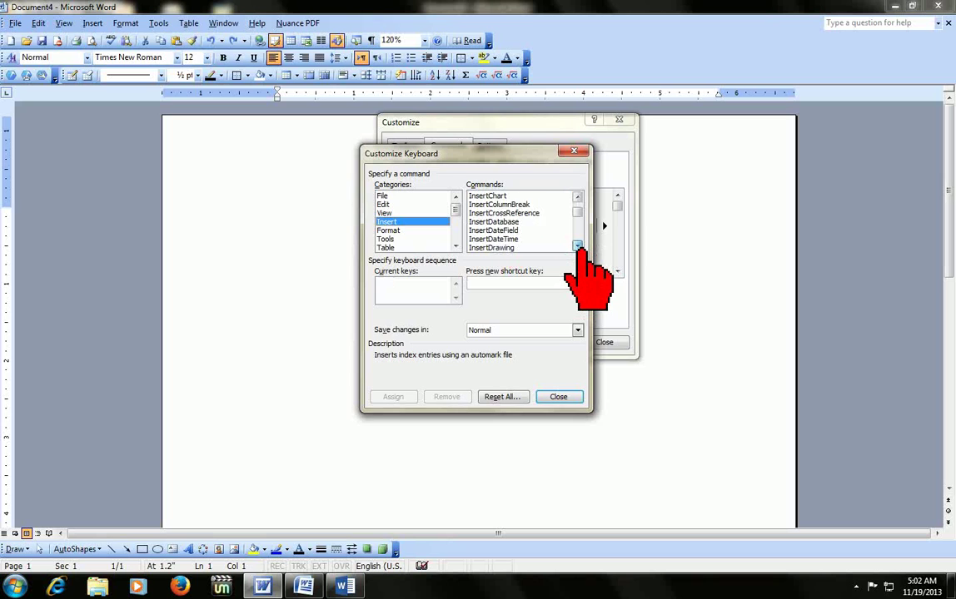
left_click(576, 247)
left_click(577, 246)
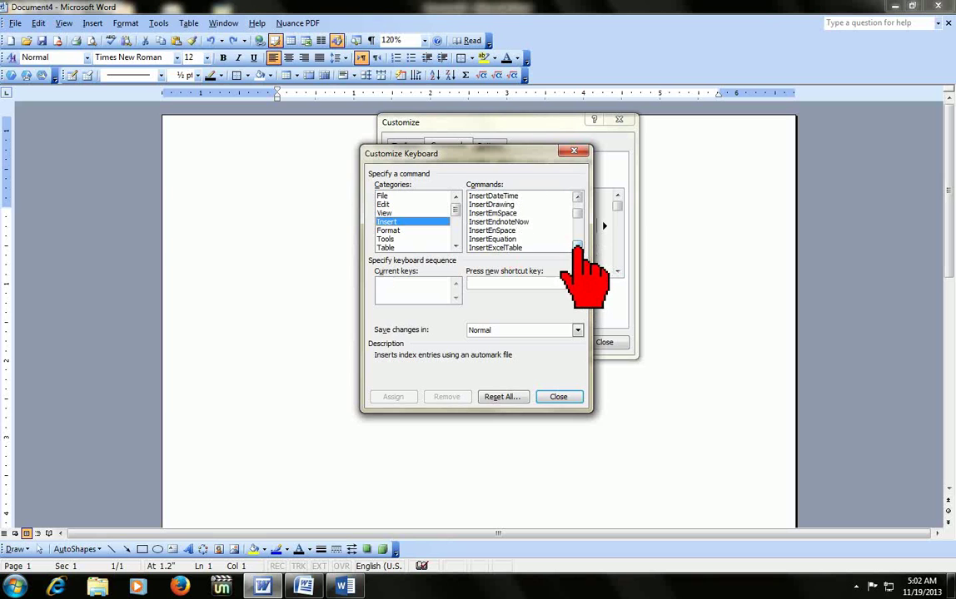
Assign Ctrl+Shift+E to InsertEquation and close the customization dialogs
left_click(481, 239)
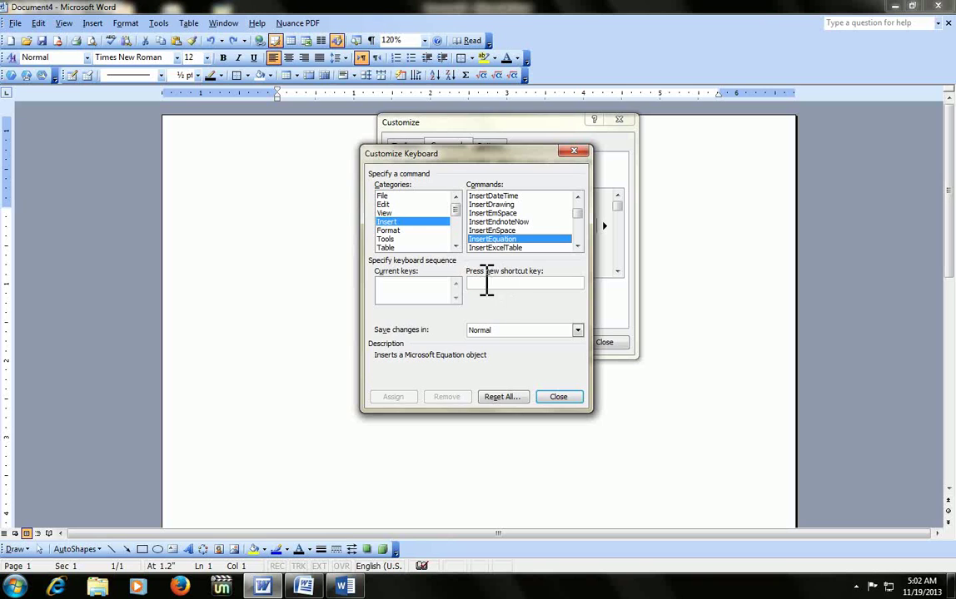
left_click(478, 287)
key("ctrl+shift+e")
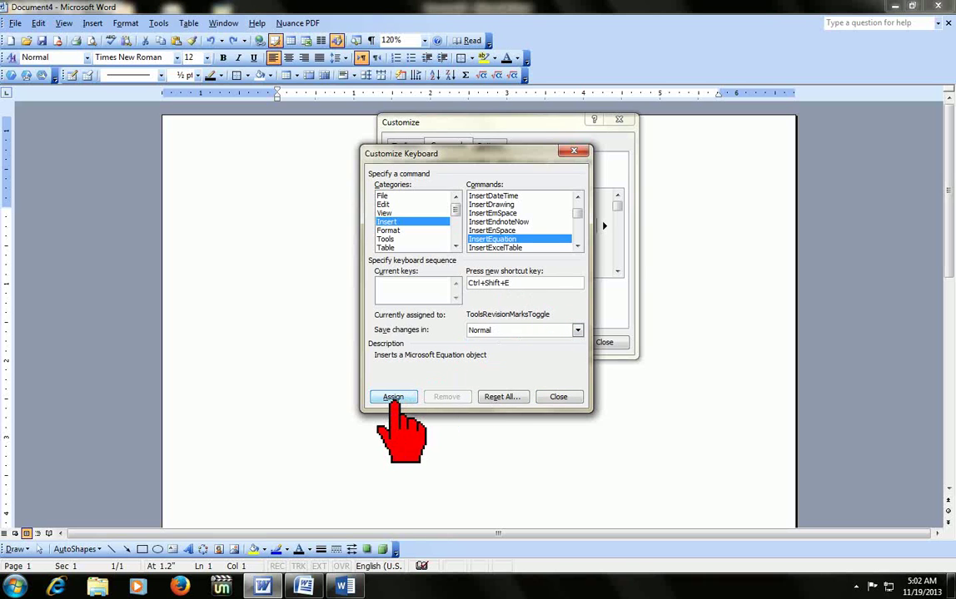
left_click(396, 397)
left_click(558, 397)
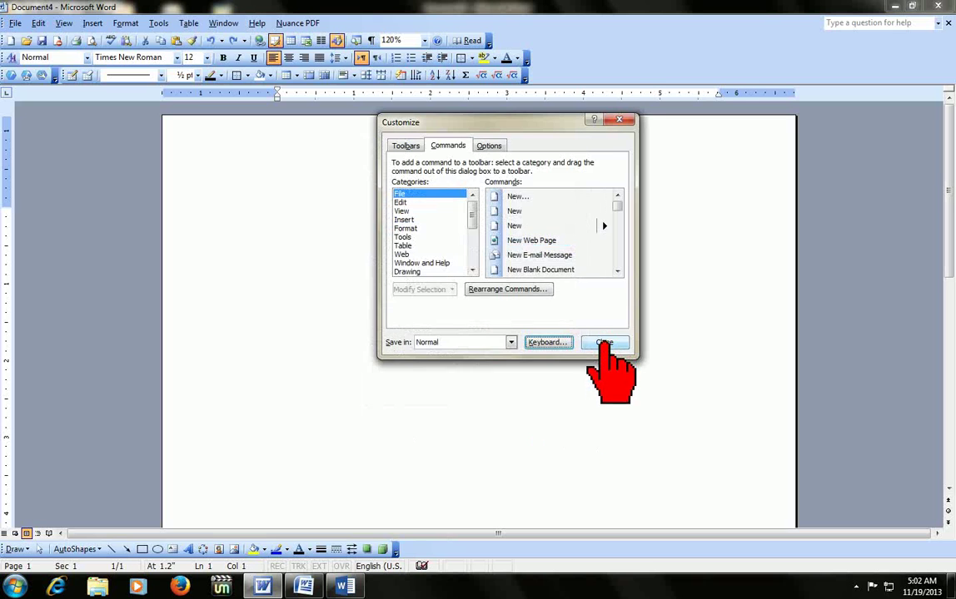
left_click(604, 342)
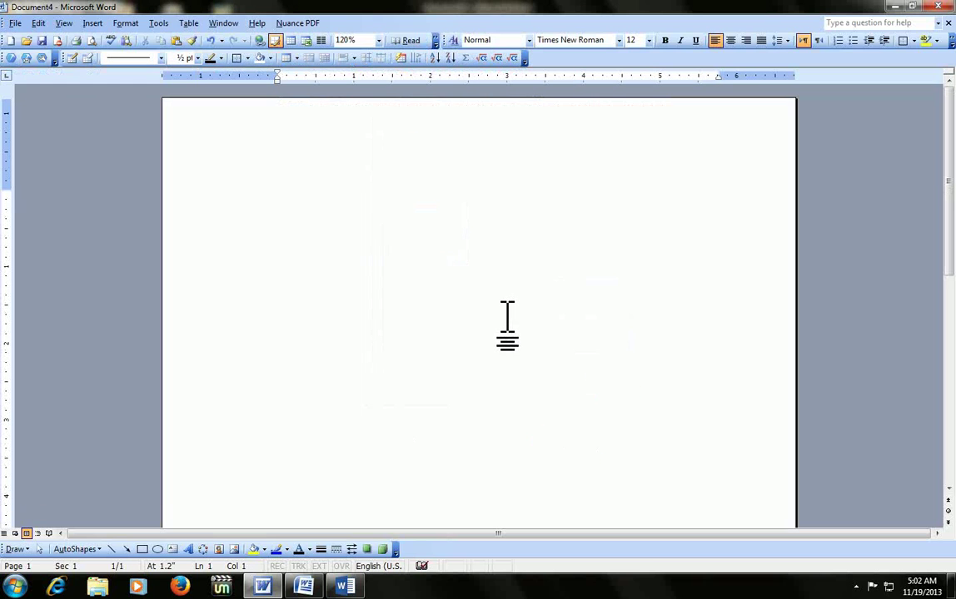
Build an equation with one-half, √2, an integral, α and β via Ctrl+Shift+E, then exit the editor
key("ctrl+shift+e")
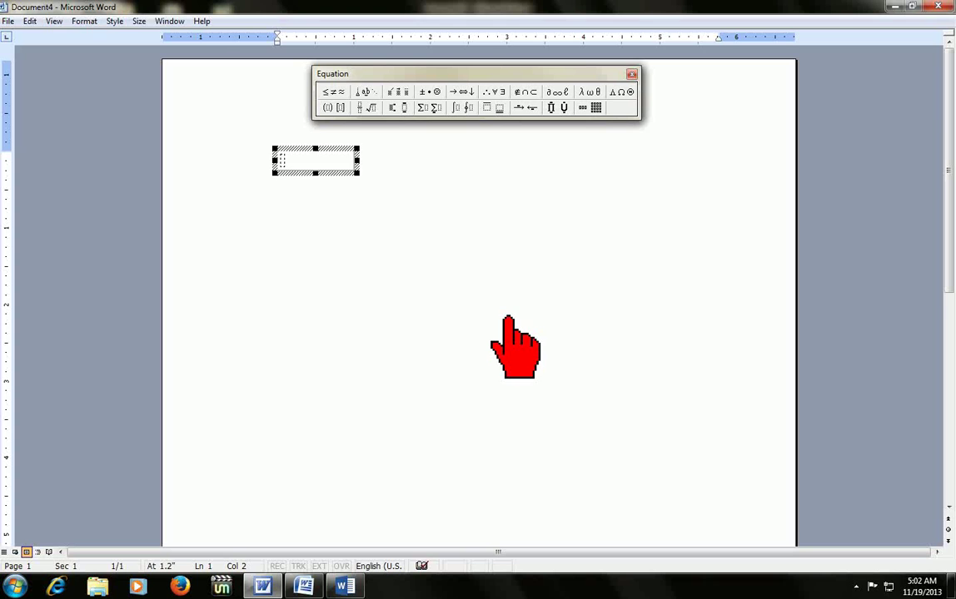
key("Return")
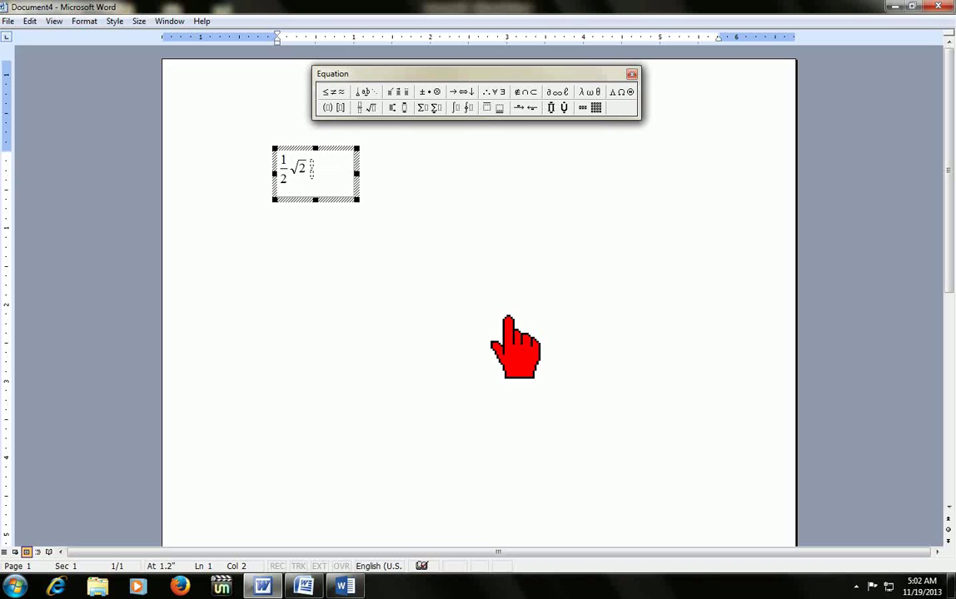
type(" 1/2 2")
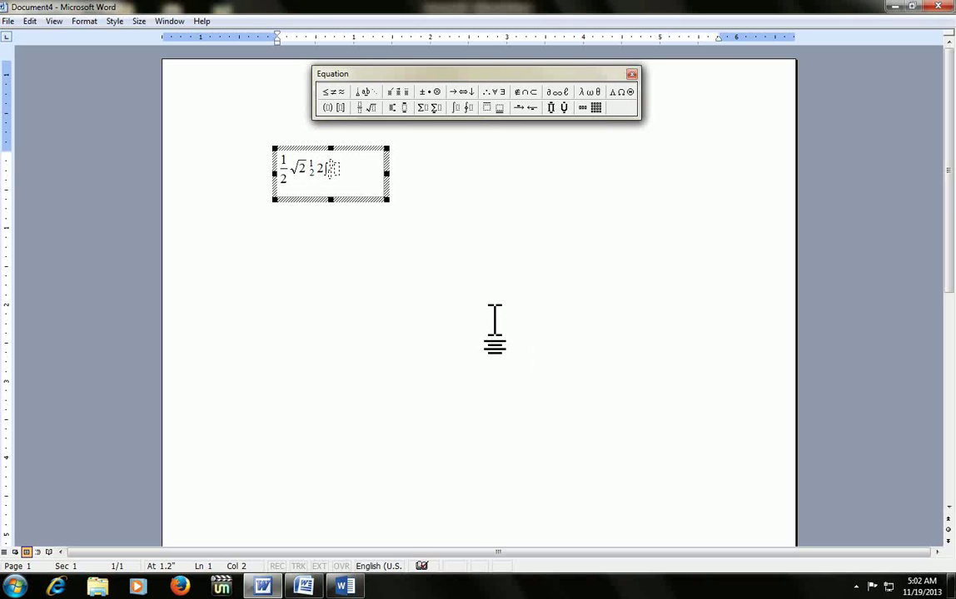
scroll(495, 324, "up", 3)
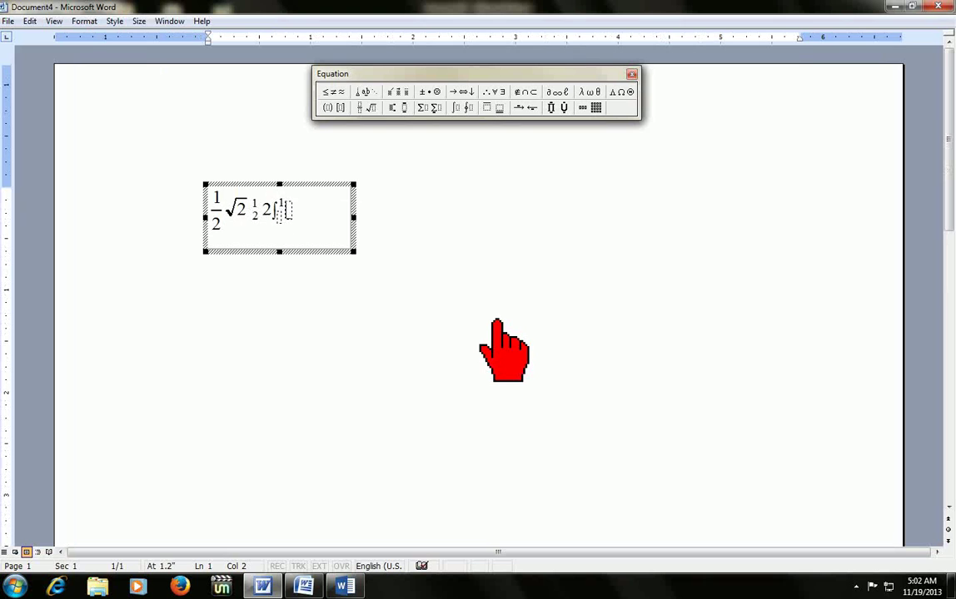
type(" 23")
type("α")
key("ctrl+g")
key("b")
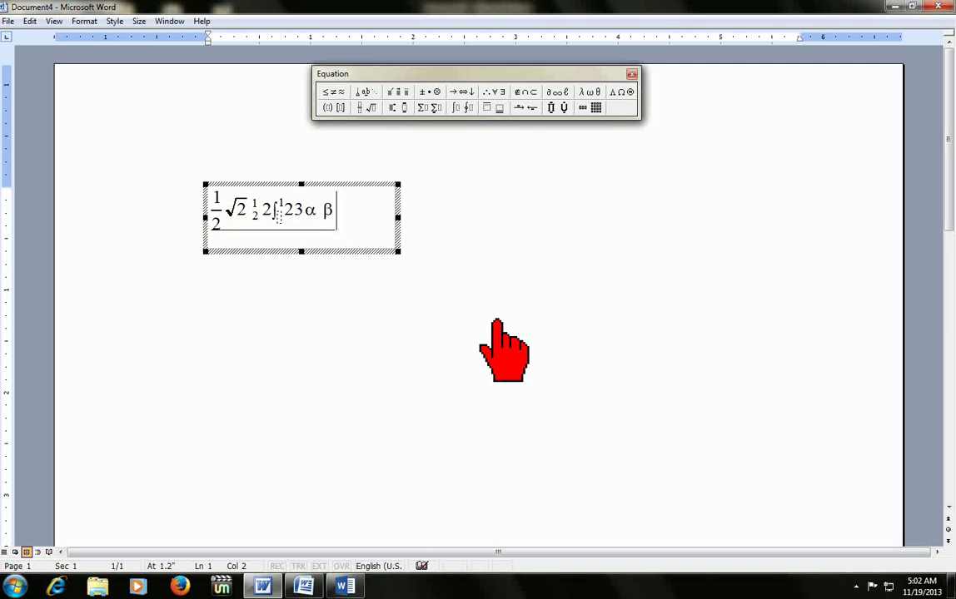
left_click(496, 323)
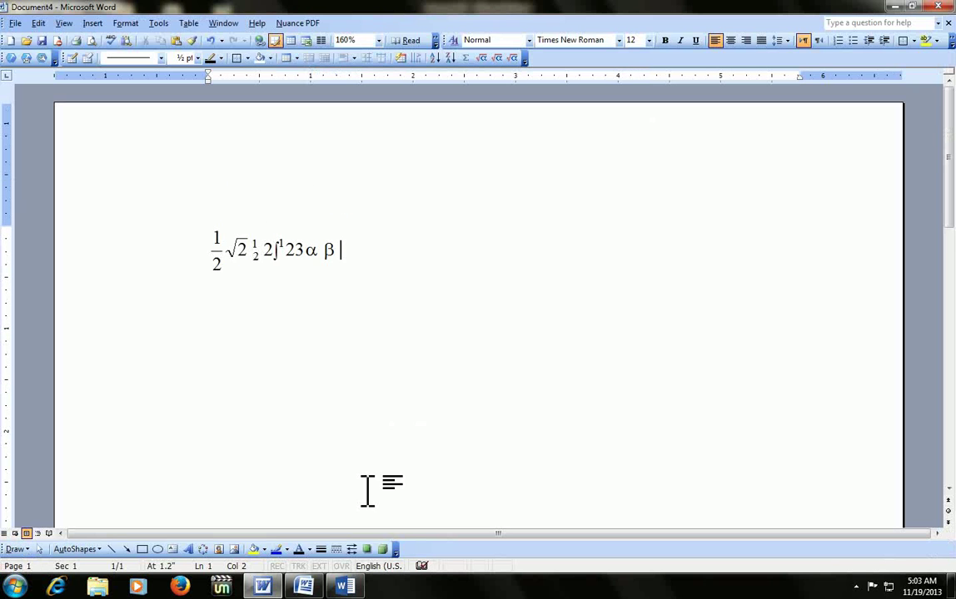
In Word 2007, insert an empty Microsoft Equation 3.0 object, then exit it
left_click(304, 587)
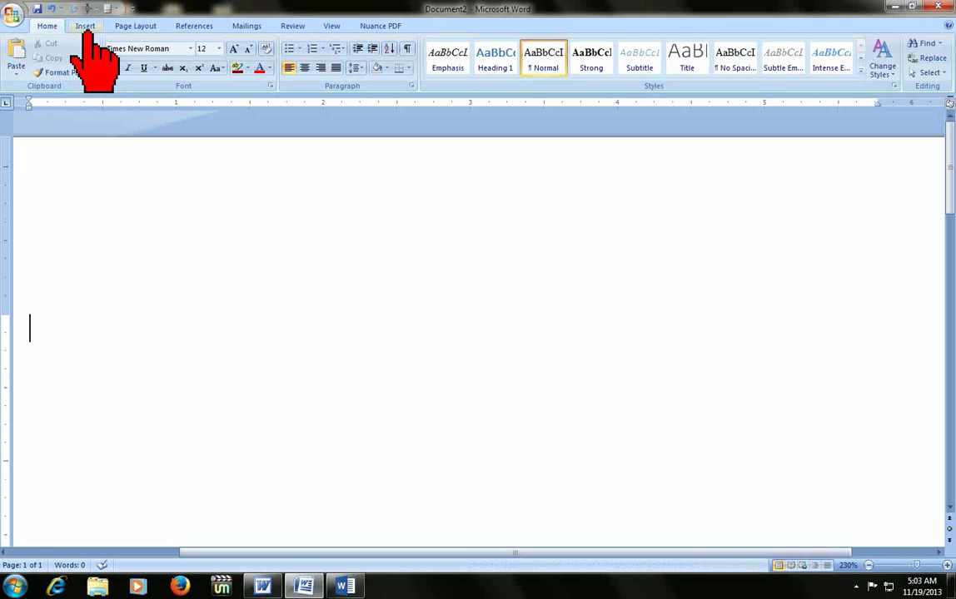
left_click(87, 32)
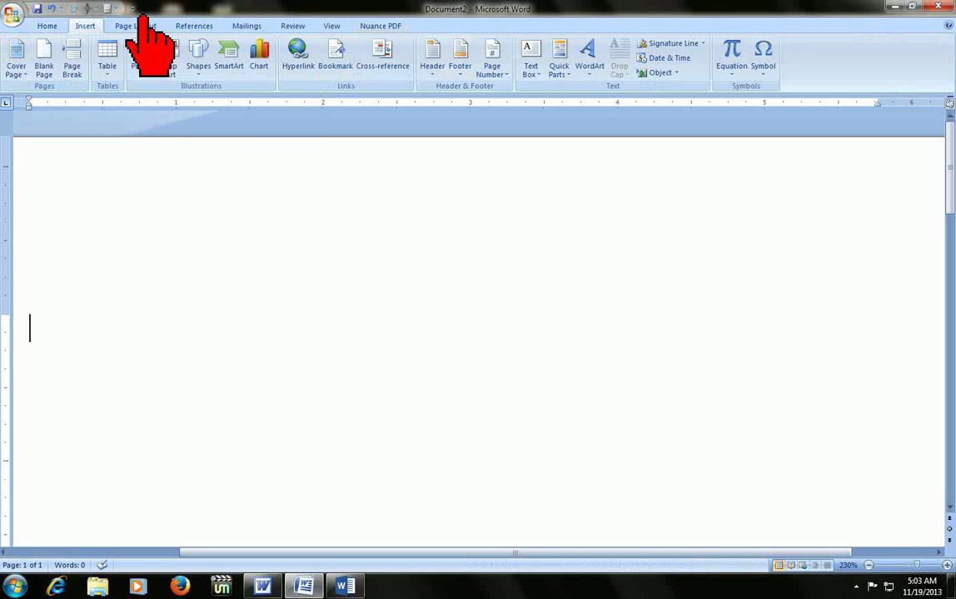
left_click(674, 74)
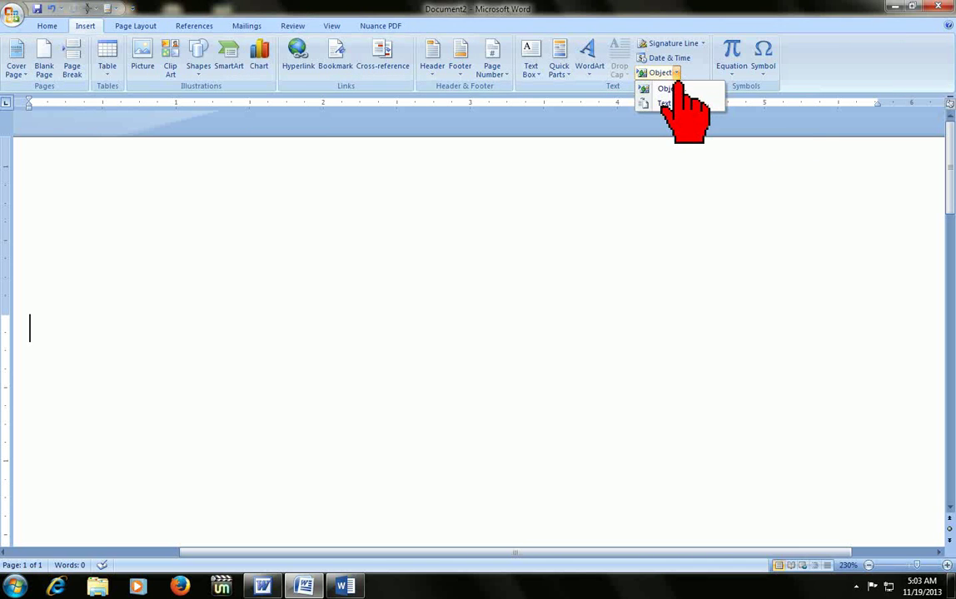
left_click(680, 88)
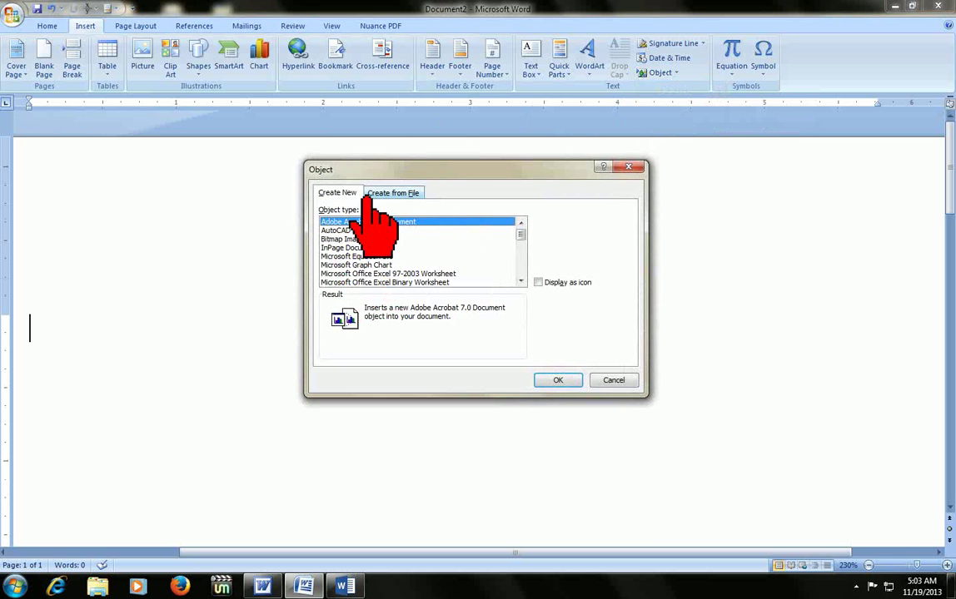
left_click(337, 194)
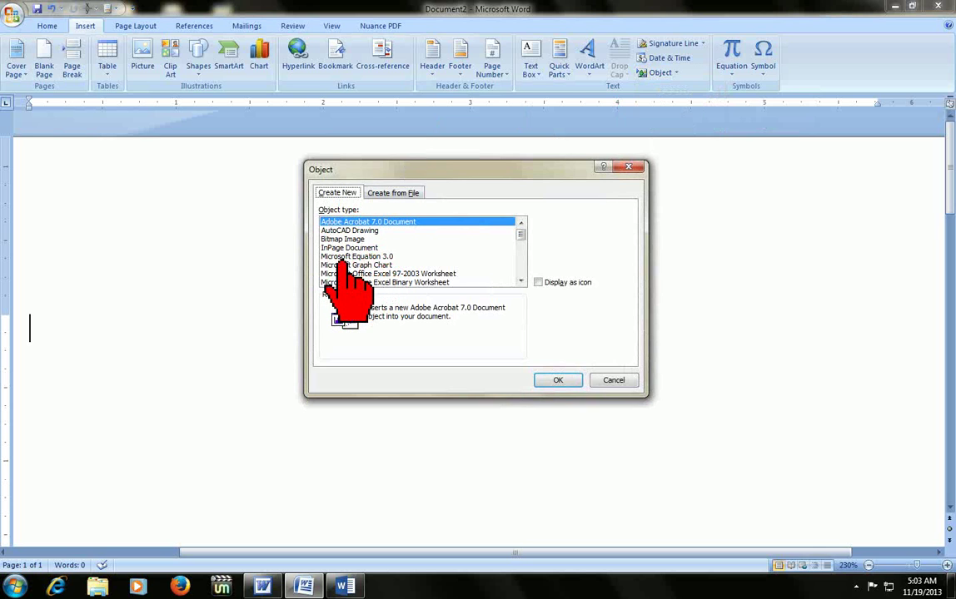
left_click(341, 257)
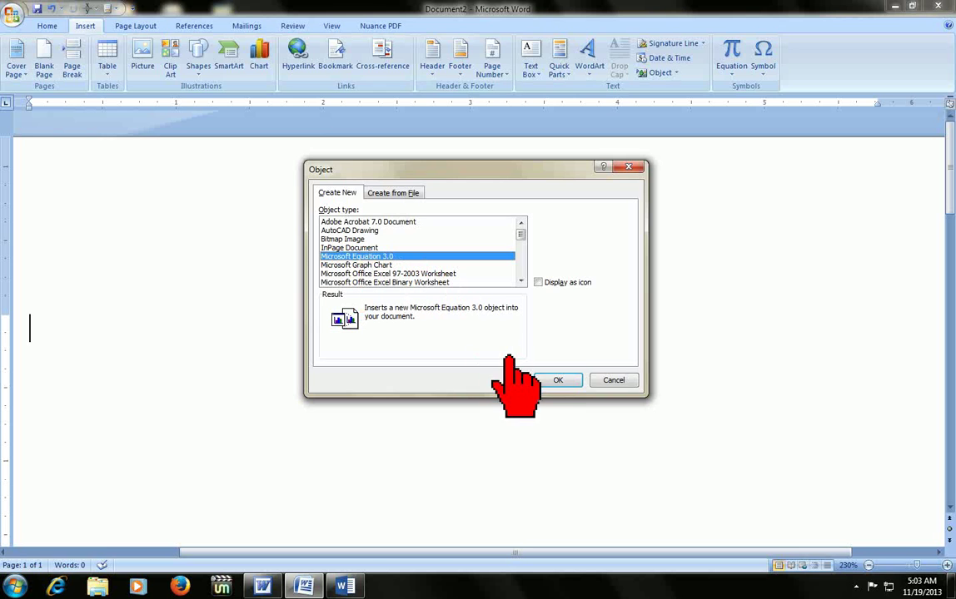
left_click(551, 381)
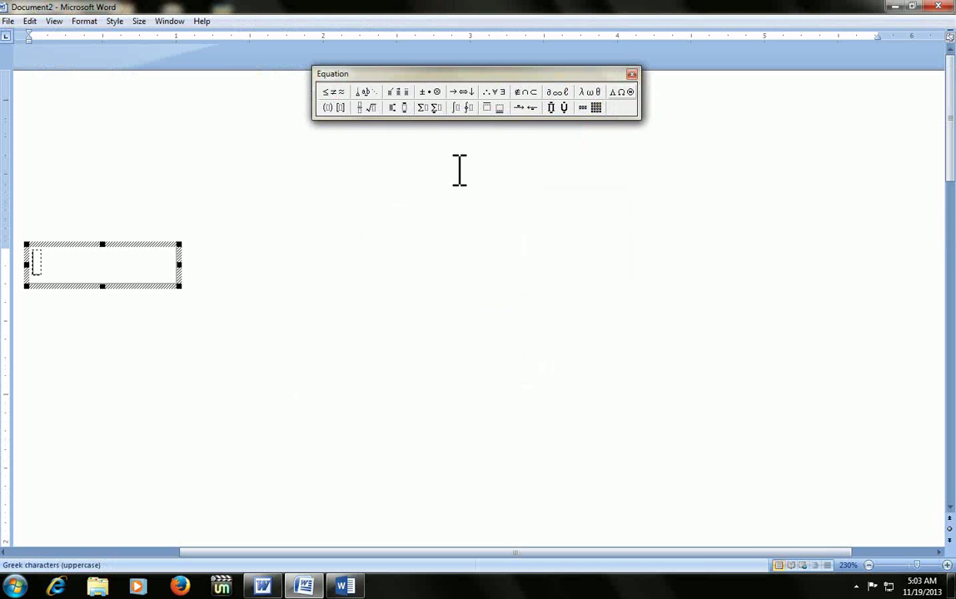
left_click(298, 248)
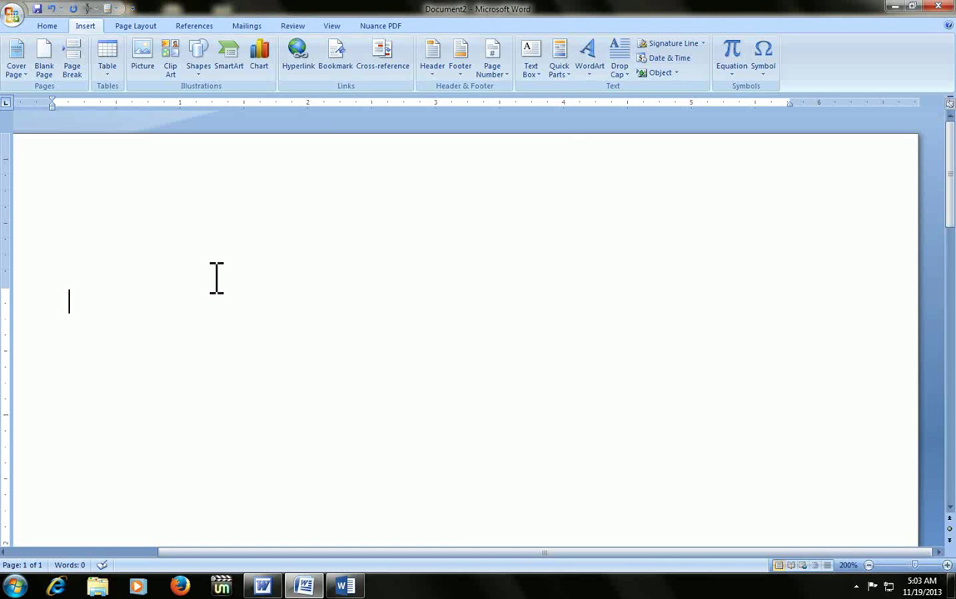
Open the equation editor and enter one-half followed by √2
key("ctrl+alt+e")
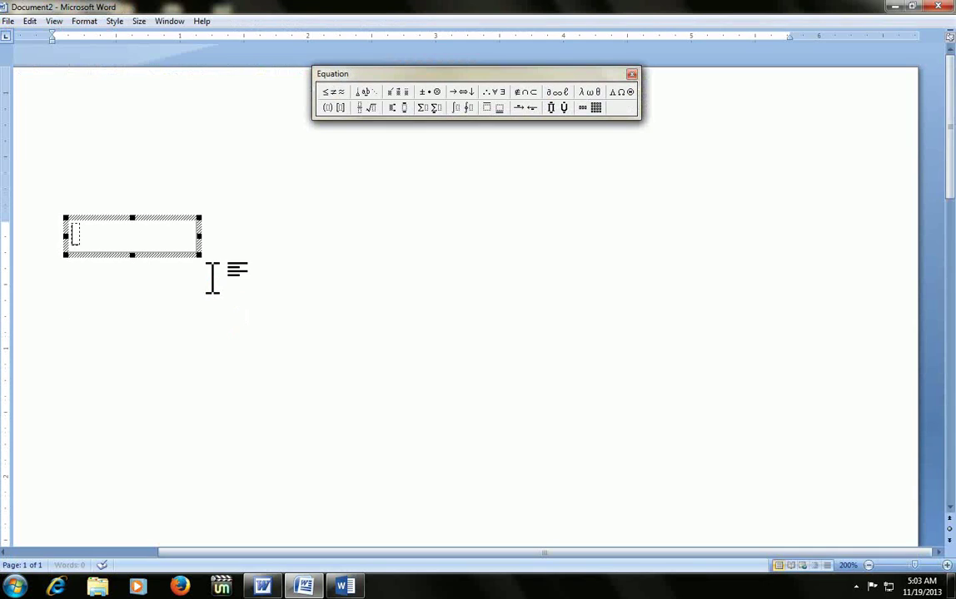
key("ctrl+f")
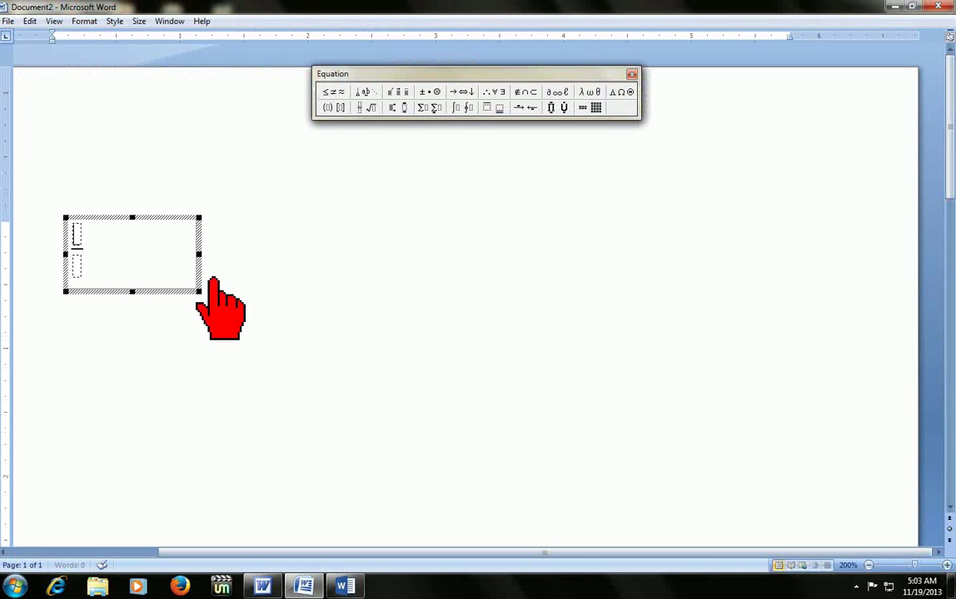
type("1")
key("Tab")
type("2")
key("Tab")
key("ctrl+r")
type("2")
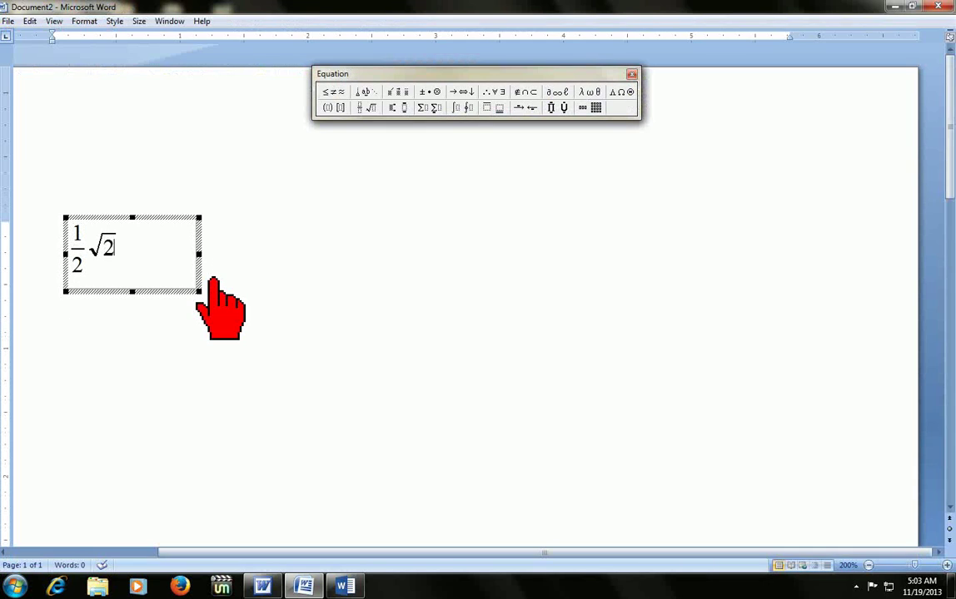
key("Tab")
Add an integral with limits 2 and 2 of 2α, then dαγh, and exit the editor
key("ctrl+i")
type("2^")
type("2")
key("Tab")
key("ctrl+g")
key("a")
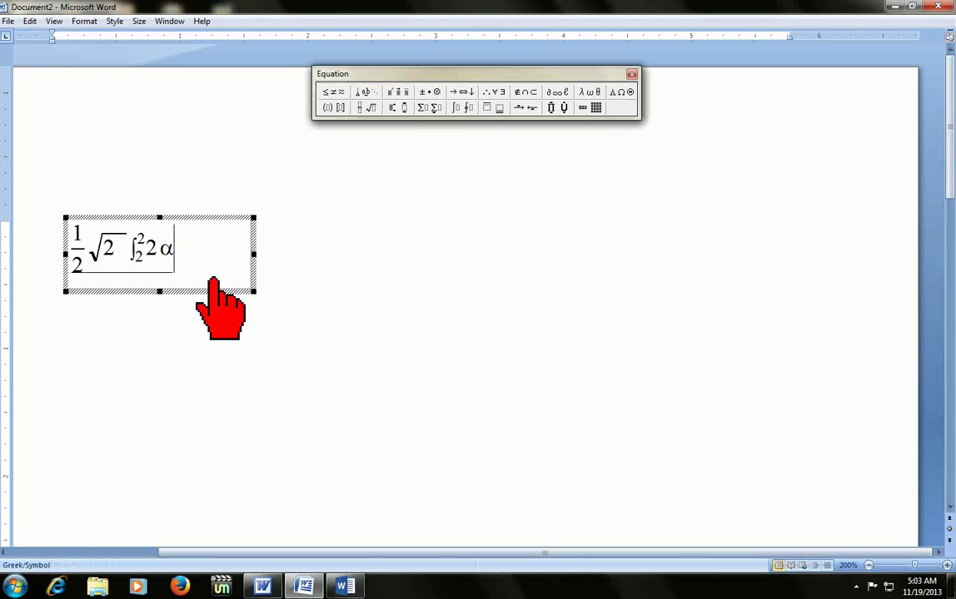
type("d")
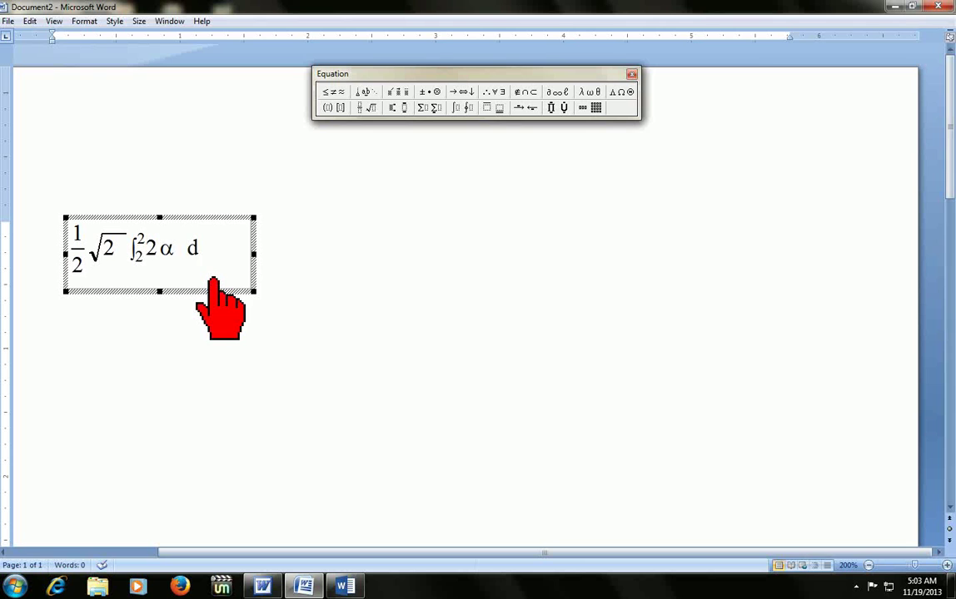
key("ctrl+g")
key("a")
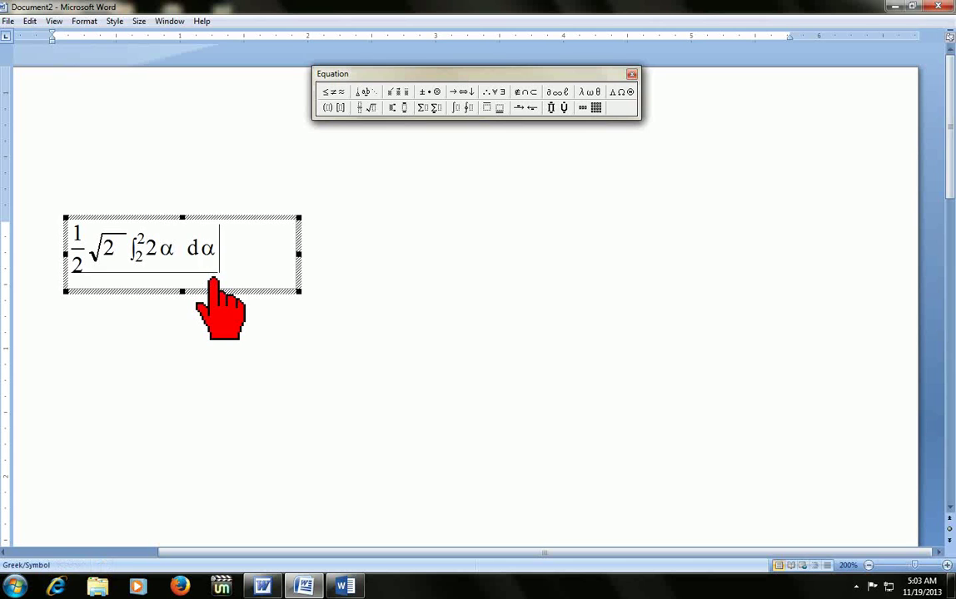
key("ctrl+g")
type("gh")
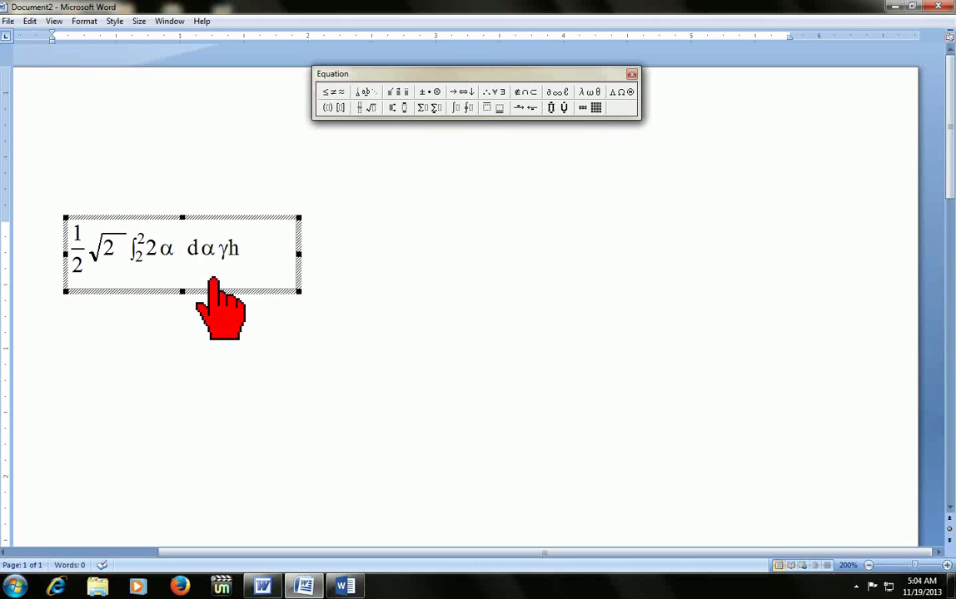
left_click(214, 280)
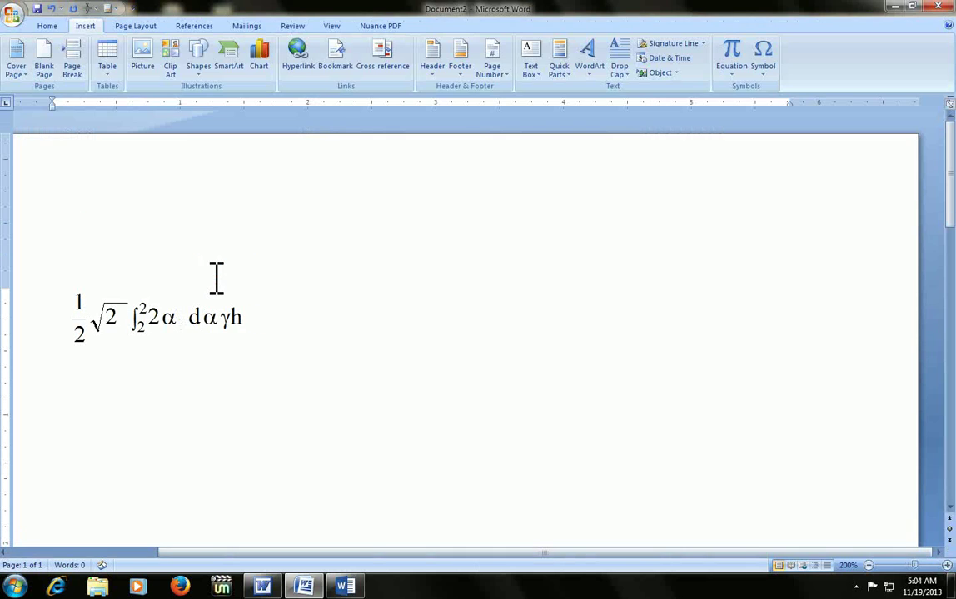
In Word 2013's Document3, insert and discard an empty Microsoft Equation 3.0 object
left_click(343, 587)
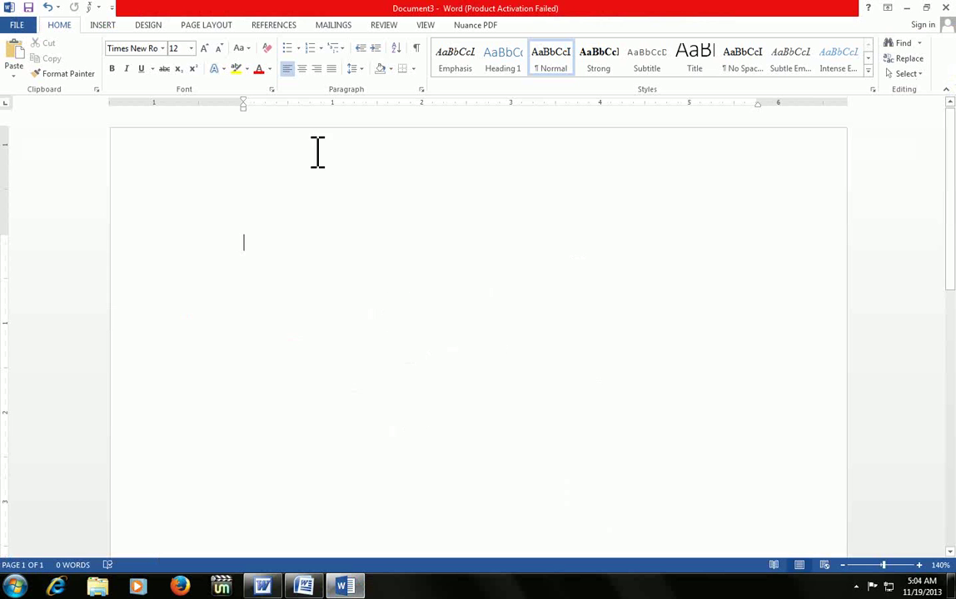
left_click(104, 26)
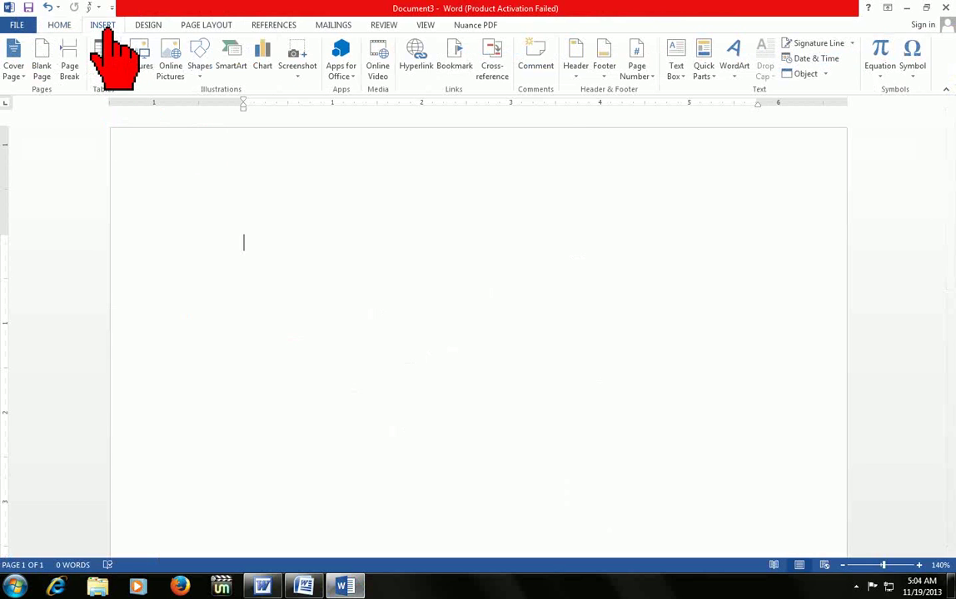
left_click(826, 74)
left_click(824, 90)
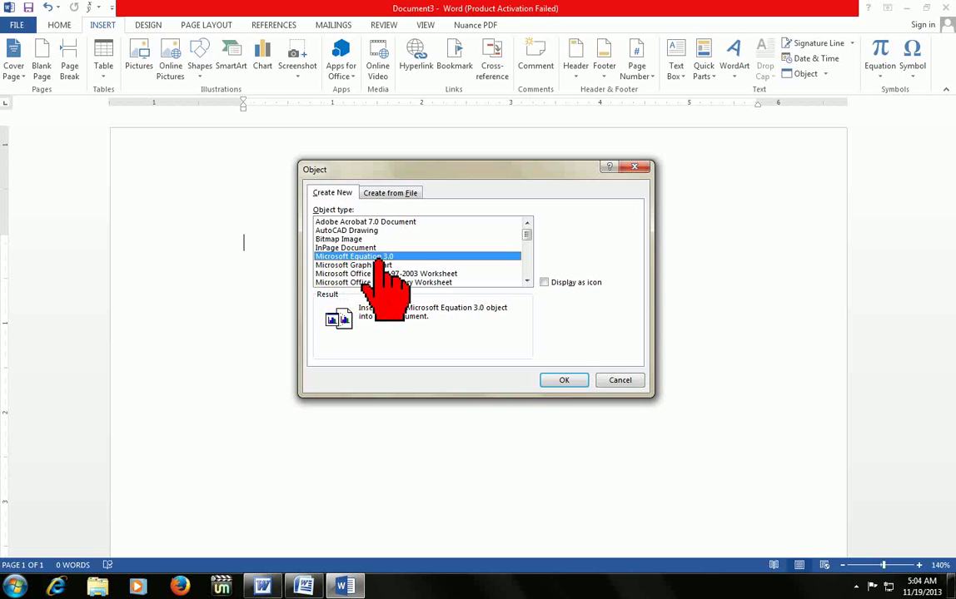
left_click(563, 380)
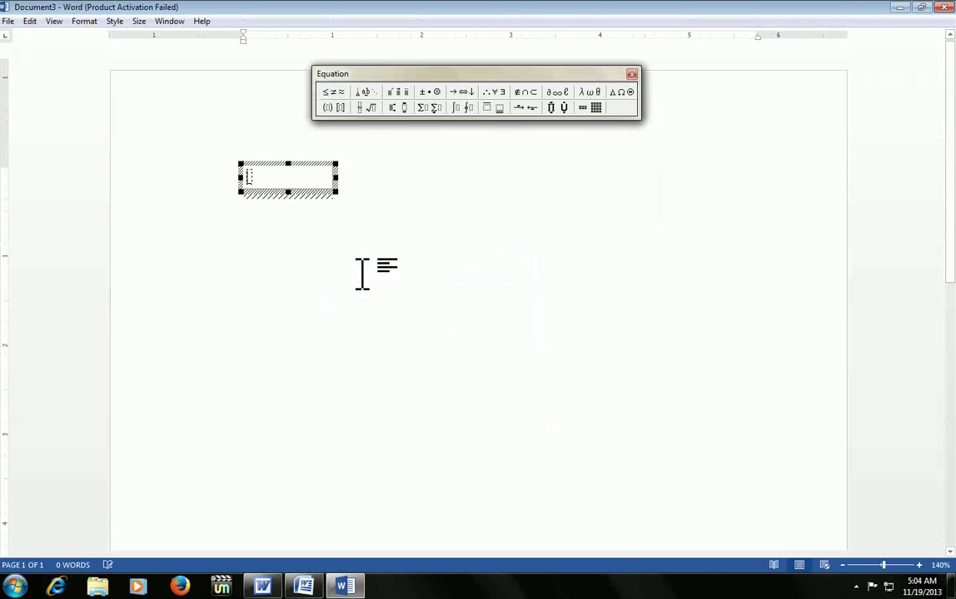
left_click(366, 265)
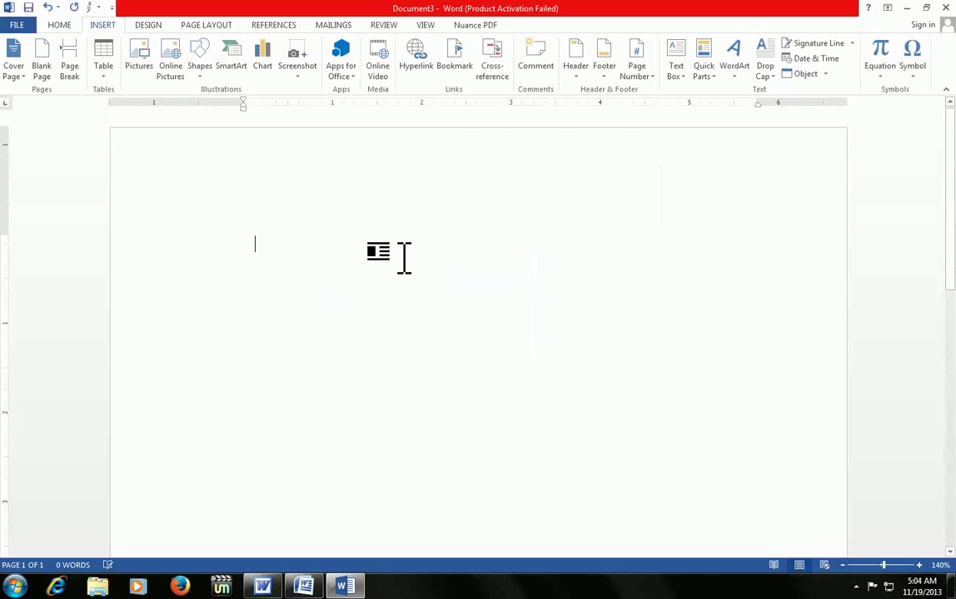
key("BackSpace")
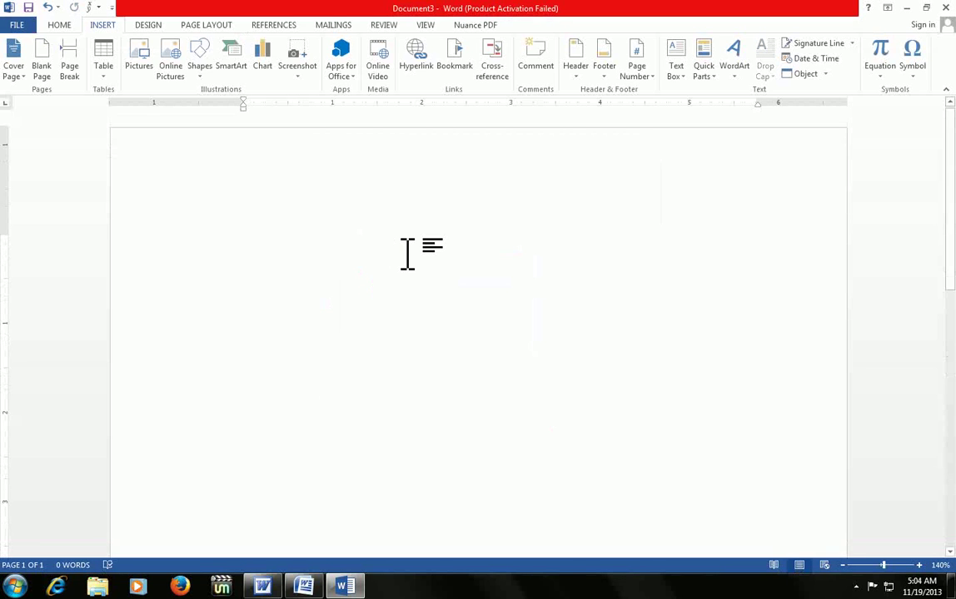
Start a new equation, dismiss the MathType tip, and enter one-half, √2, α and β
double_click(407, 254)
left_click(407, 254)
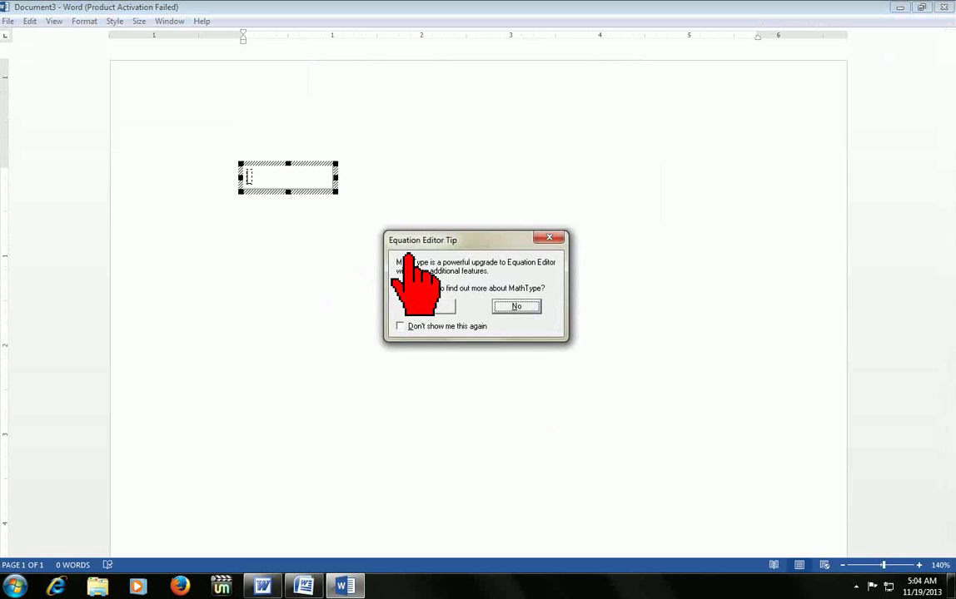
key("Return")
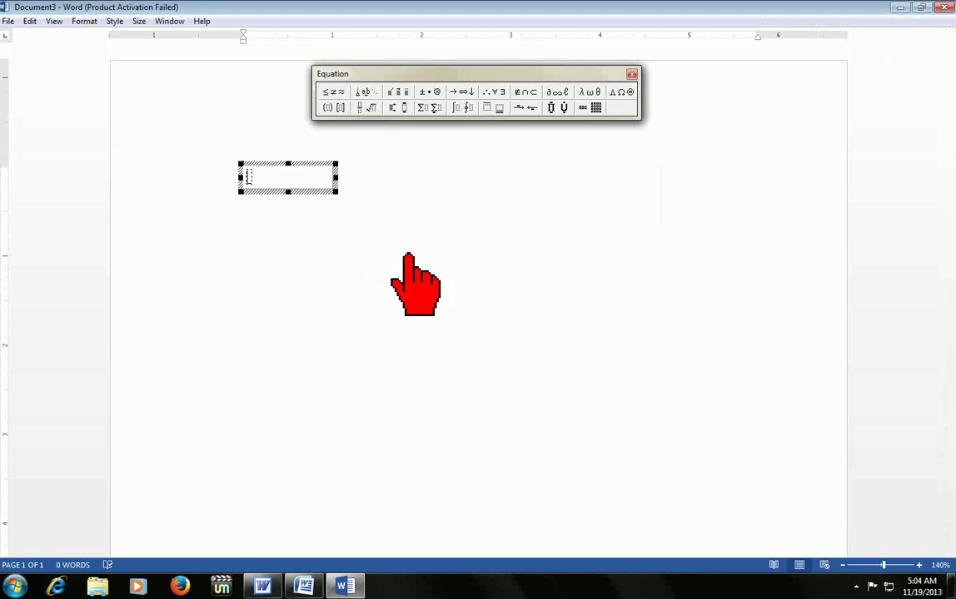
key("ctrl+f")
type("1")
key("Tab")
type("2")
key("Tab")
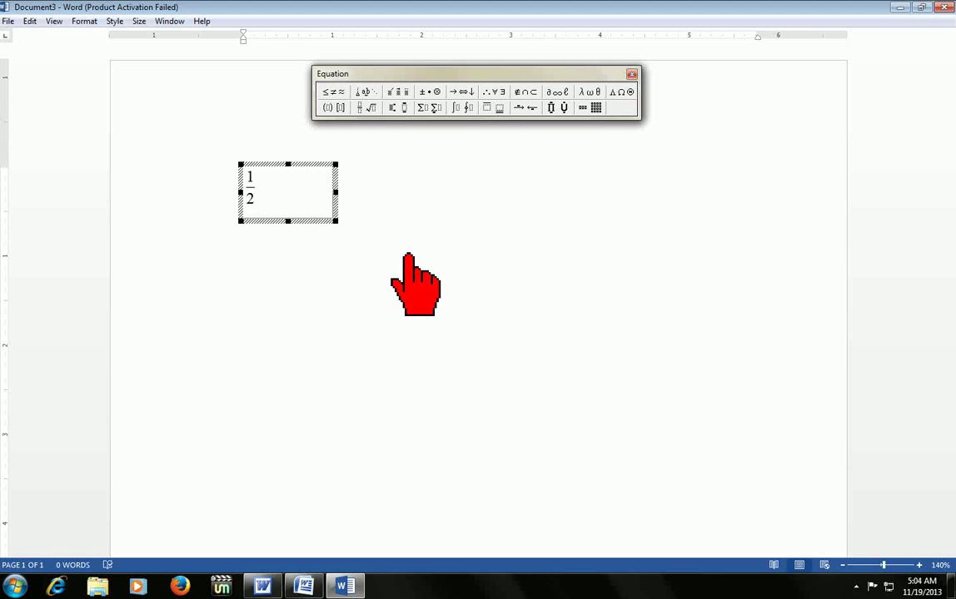
key("ctrl+r")
type("2")
key("Tab")
key("ctrl+g")
key("a")
key("b")
Add an integral of 2 and dd with superscript 2, then exit the editor
key("ctrl+i")
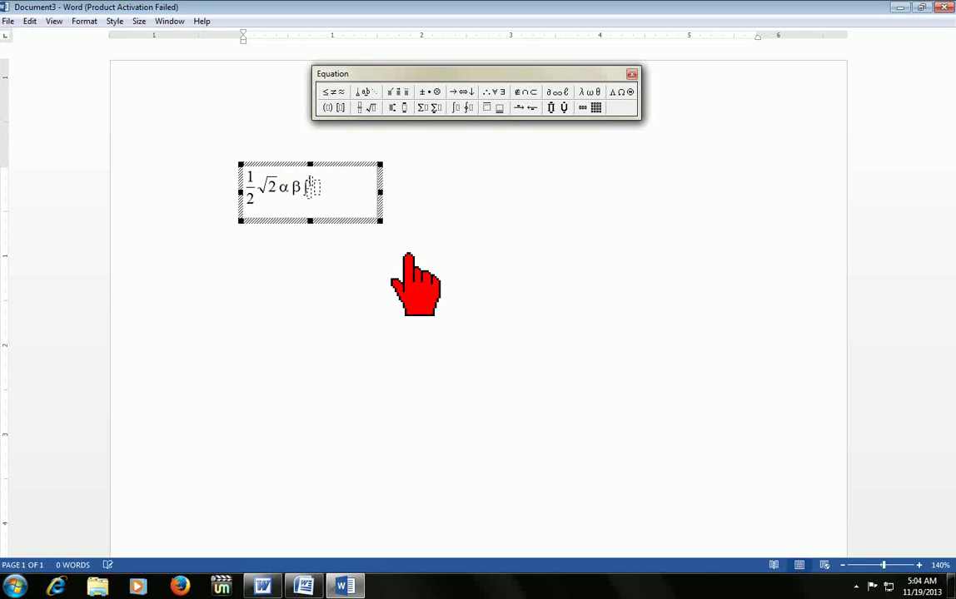
type("2")
key("Tab")
type("2")
key("Tab")
type("dd")
key("ctrl+j")
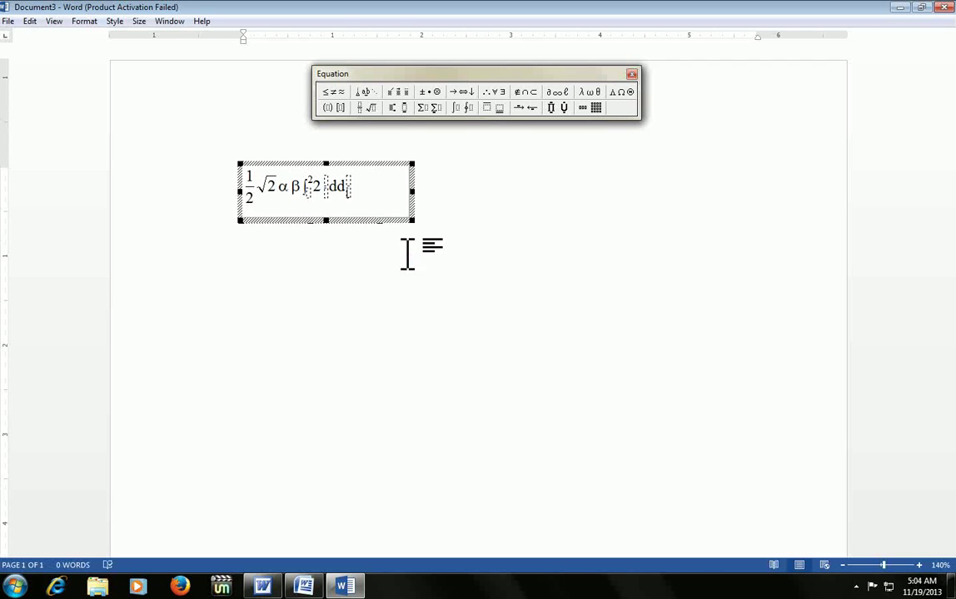
type("2")
left_click(407, 256)
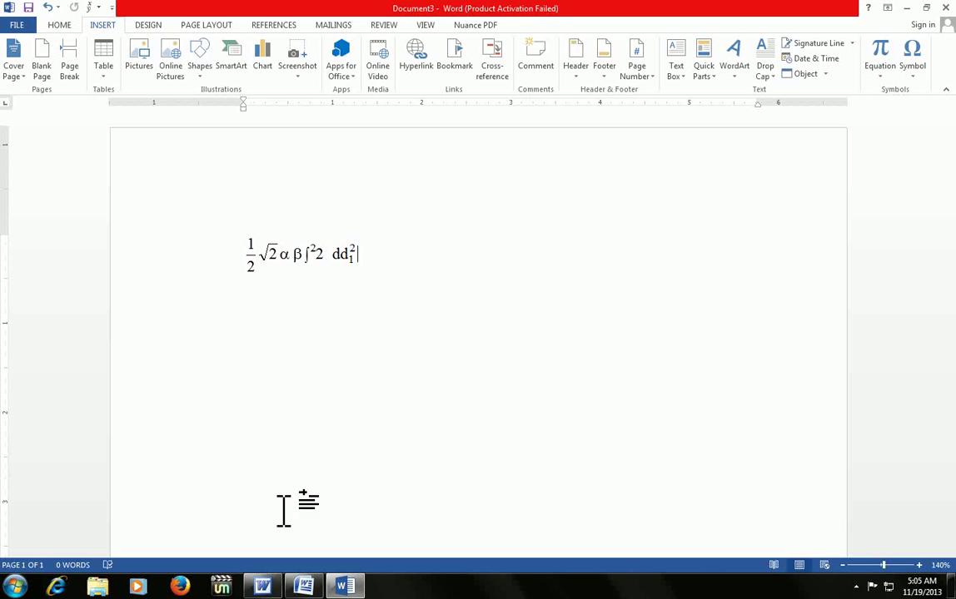
Cycle through the Word 2003, 2007 and 2013 windows, ending on Word 2003's Document4
left_click(263, 586)
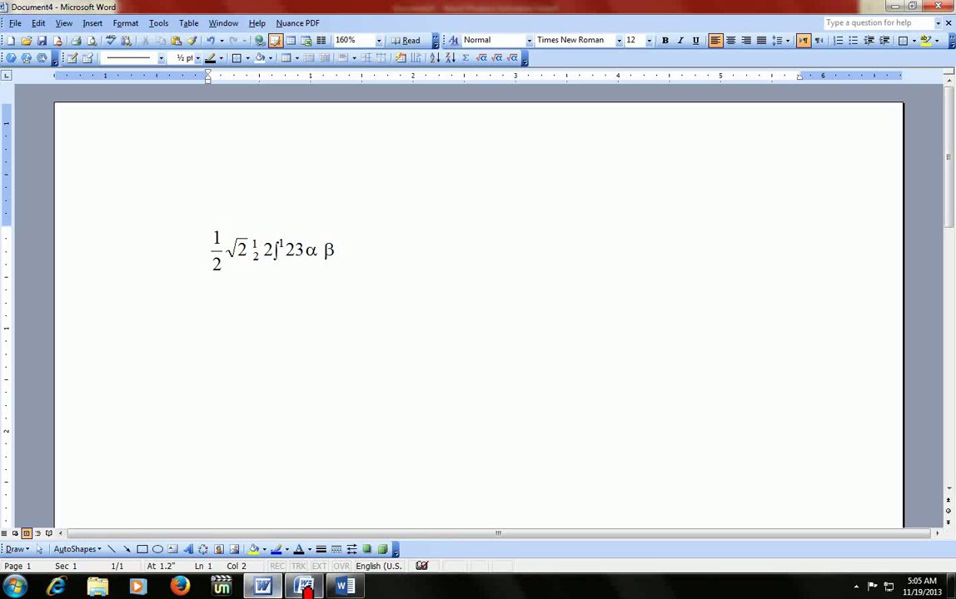
left_click(341, 586)
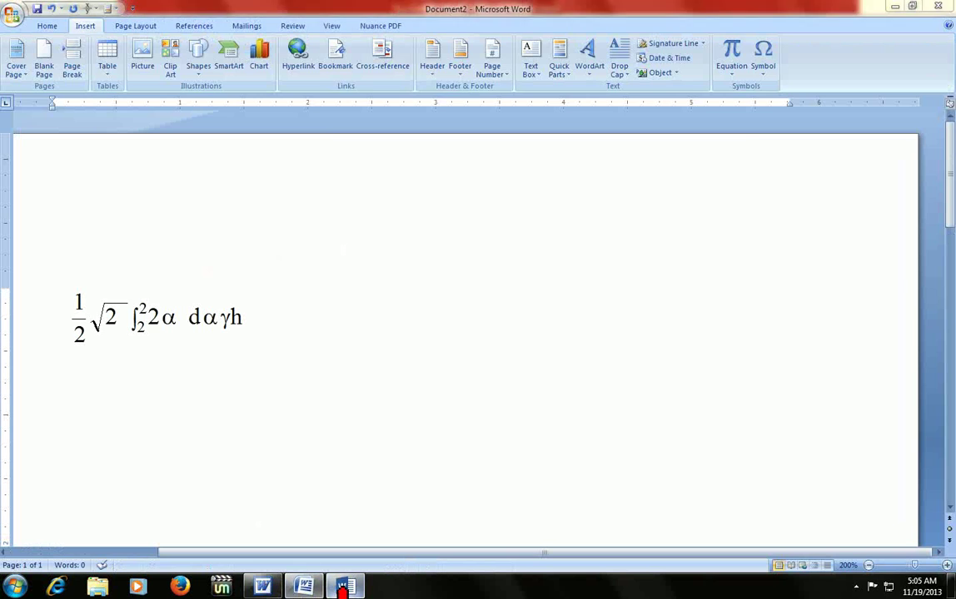
left_click(304, 586)
left_click(262, 586)
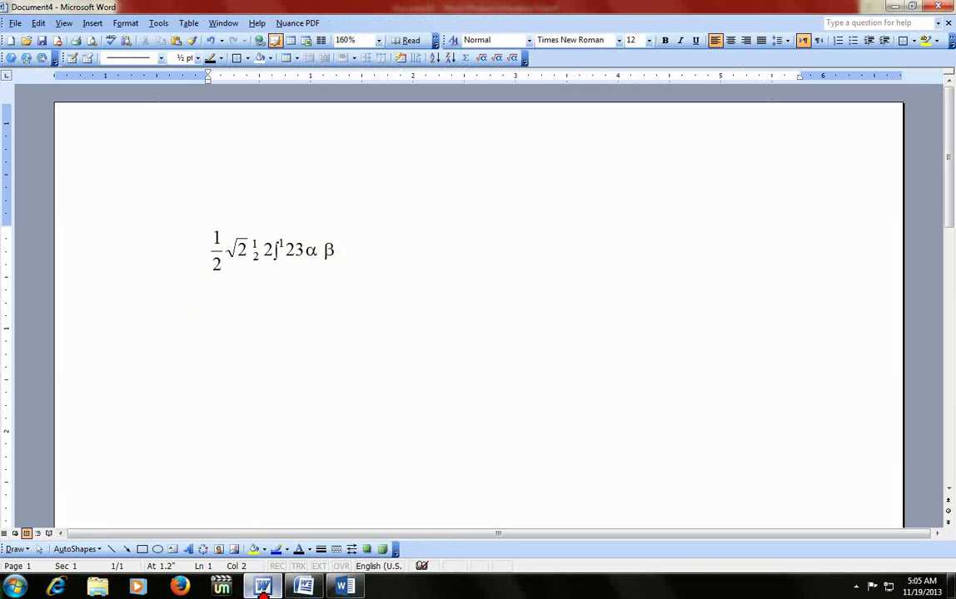
After β, start an equation with one-half followed by an empty square root
key("ctrl+f")
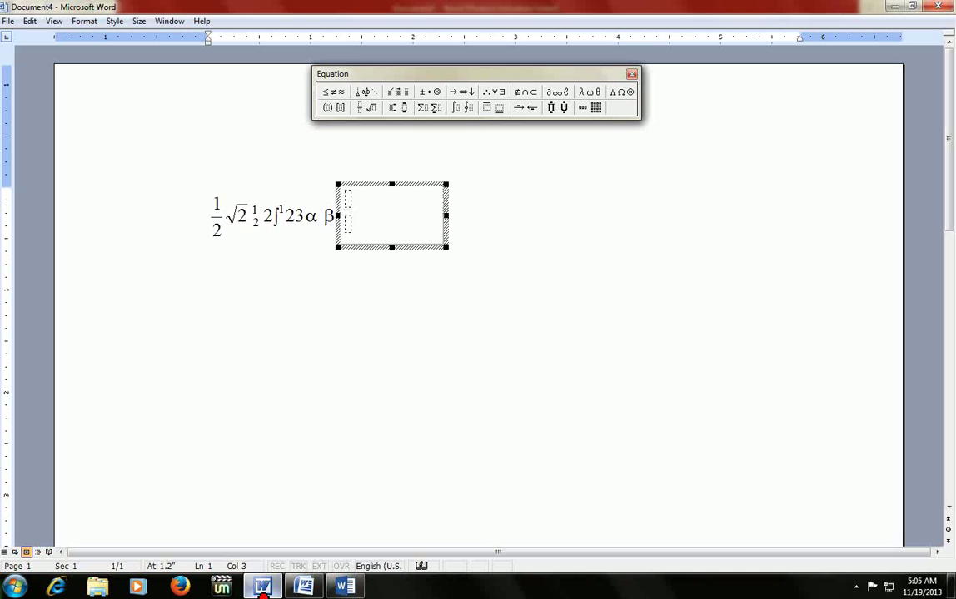
type("1")
key("Tab")
type("2")
key("Tab")
key("ctrl+r")
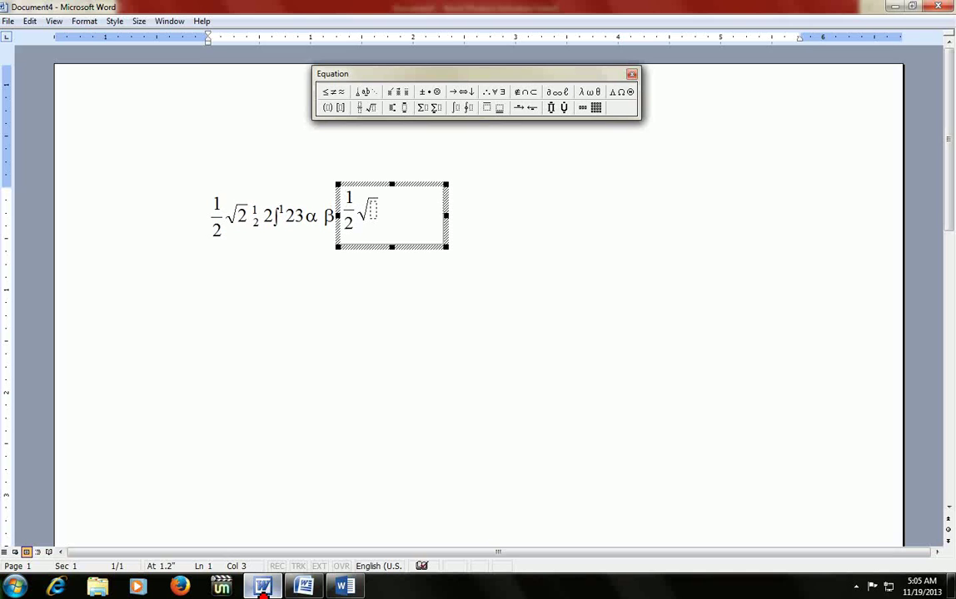